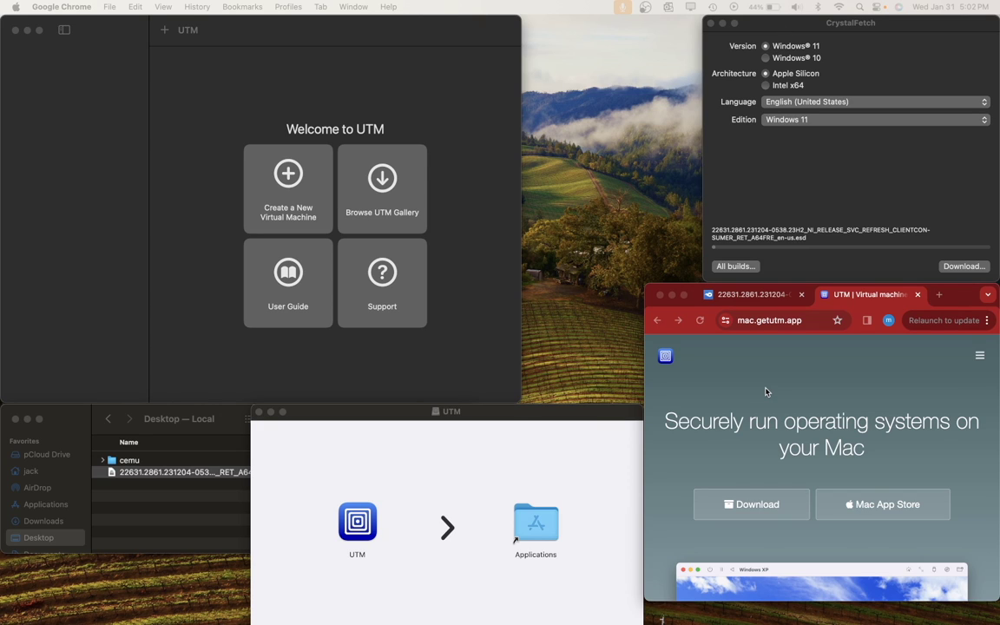
- Examine the MediaFire download page for the Windows ISO and the UTM website's download options
click(751, 295)
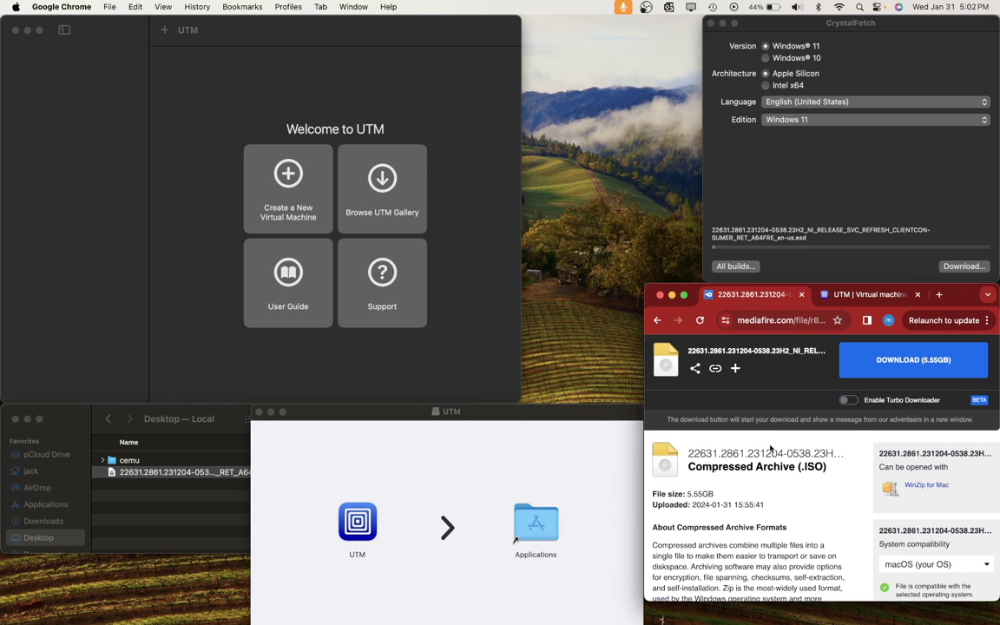
scroll(772, 468, down, 1)
scroll(773, 486, up, 2)
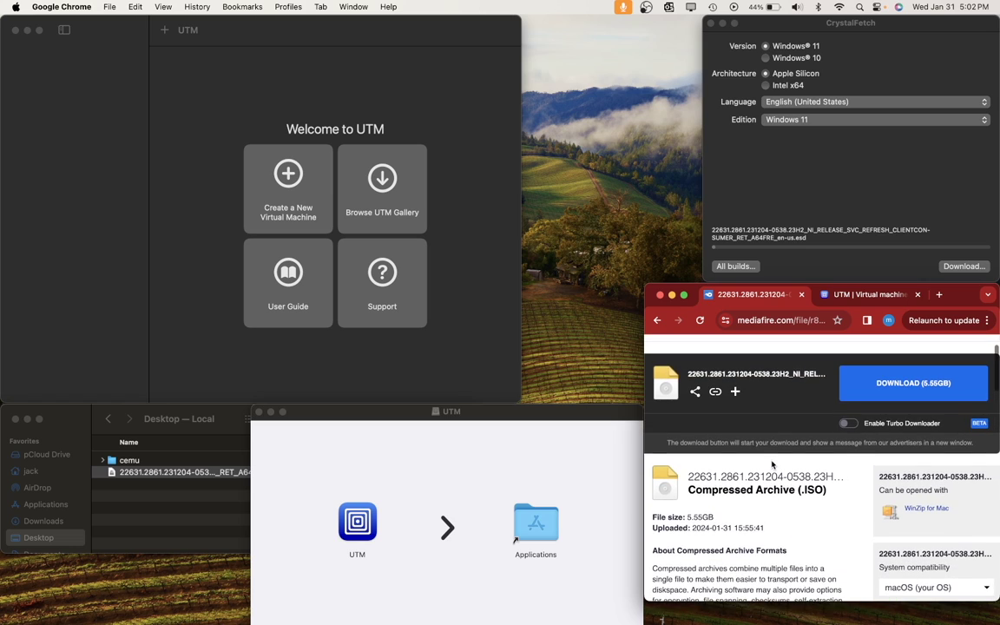
scroll(783, 396, up, 1)
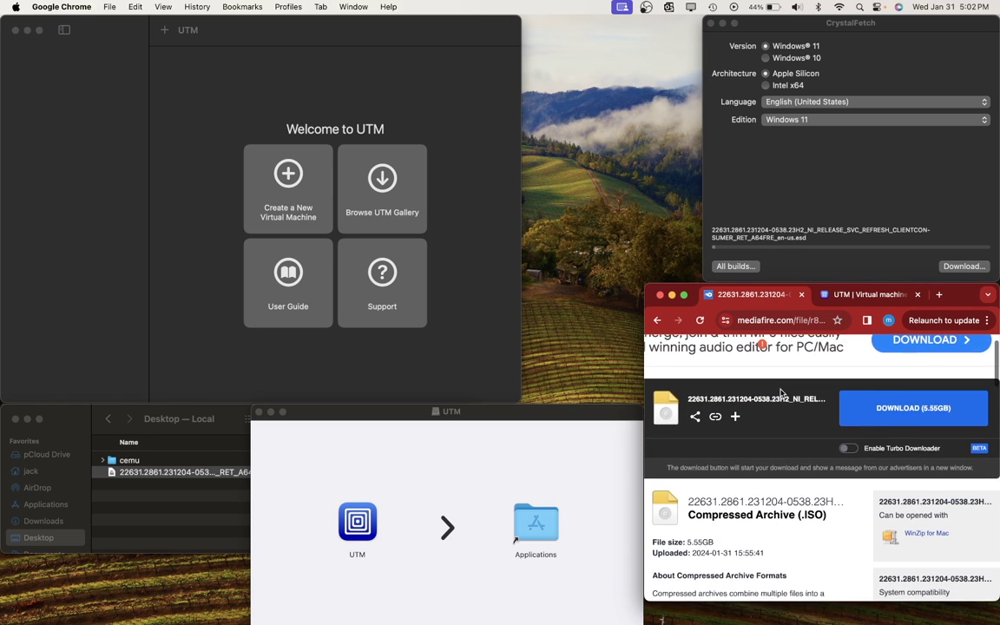
scroll(781, 395, down, 1)
scroll(780, 393, down, 1)
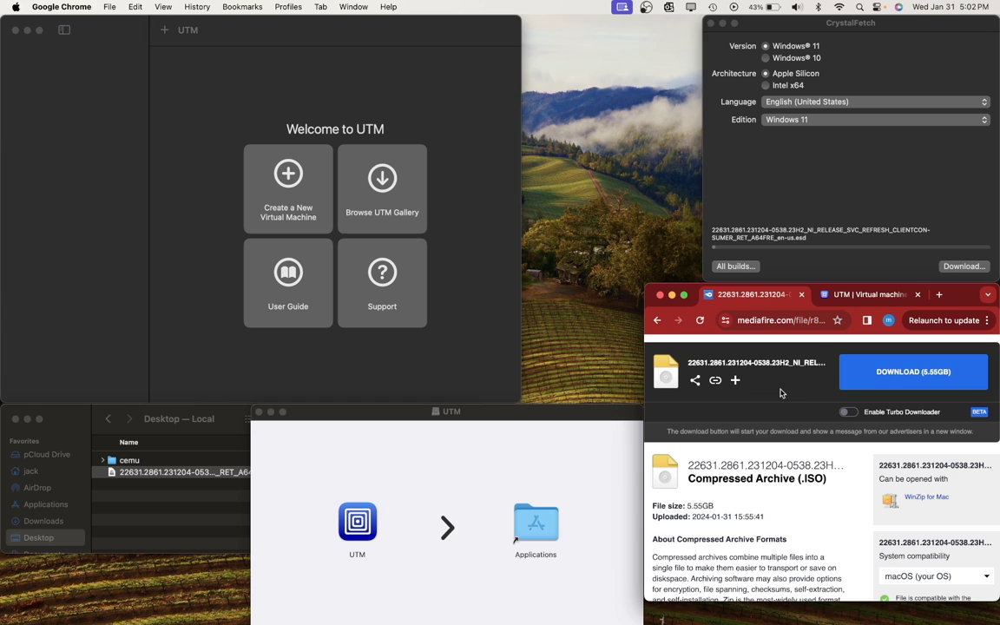
click(852, 297)
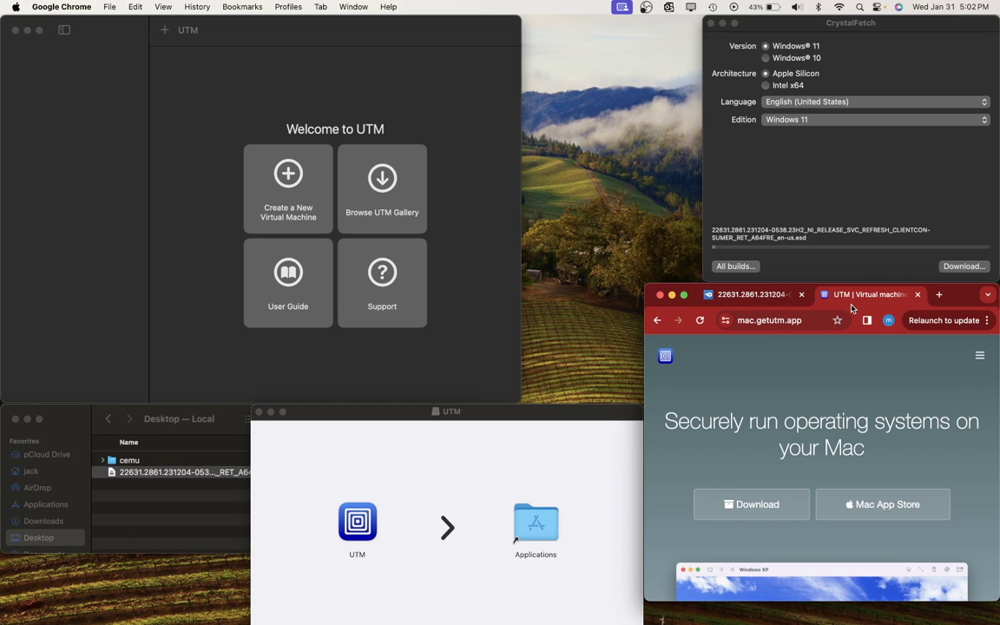
scroll(757, 443, down, 1)
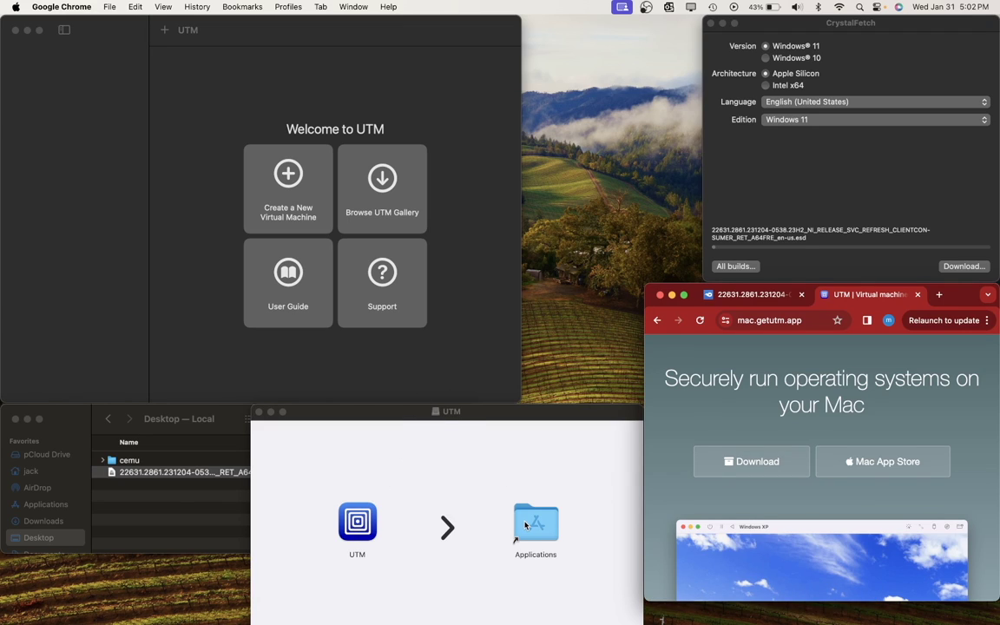
- Start a new virtual machine in UTM using virtualization, with Windows as the operating system
click(297, 362)
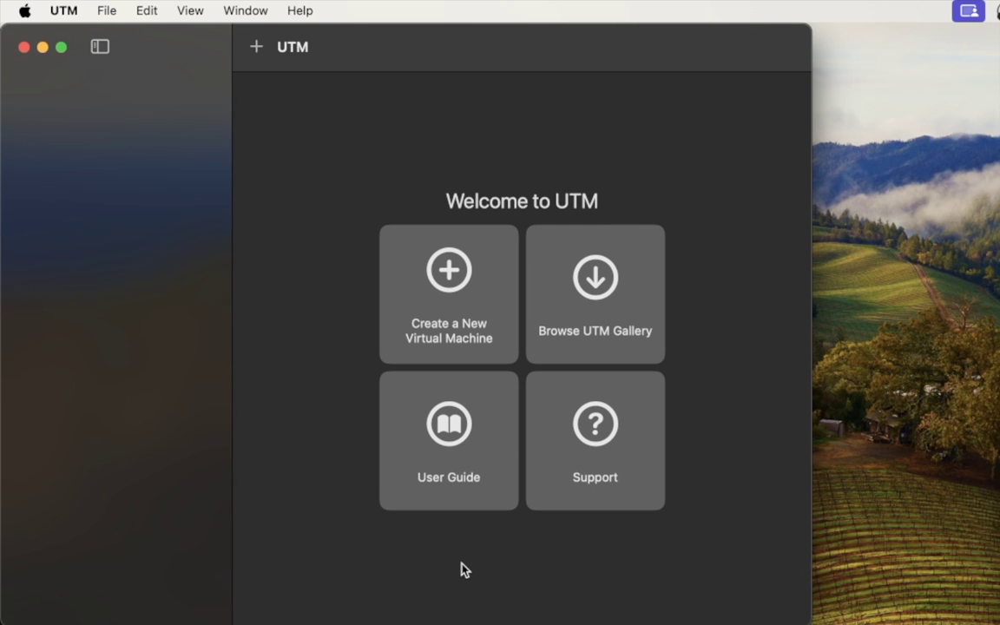
click(447, 355)
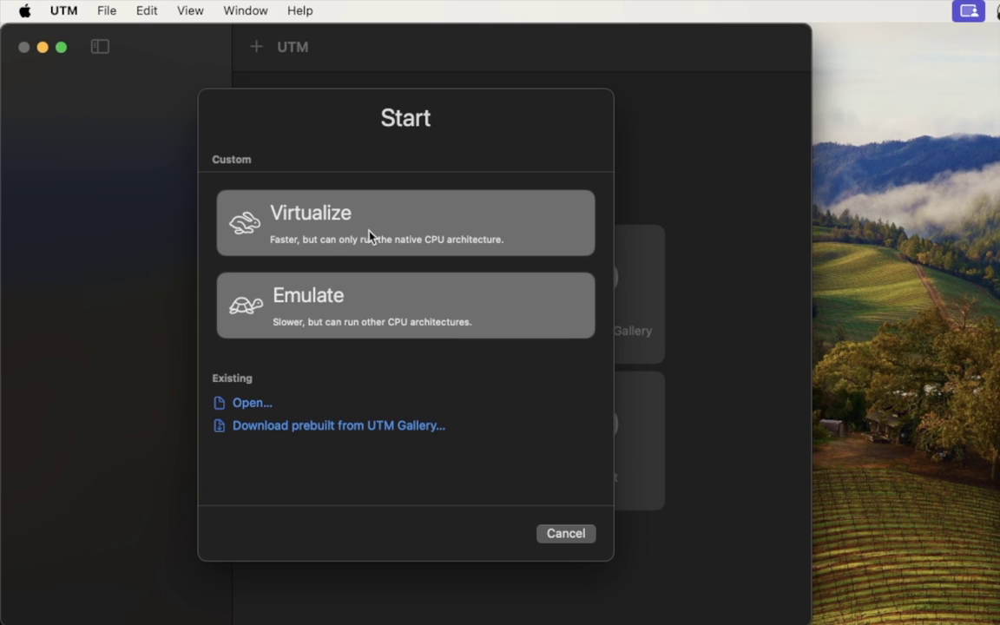
click(430, 218)
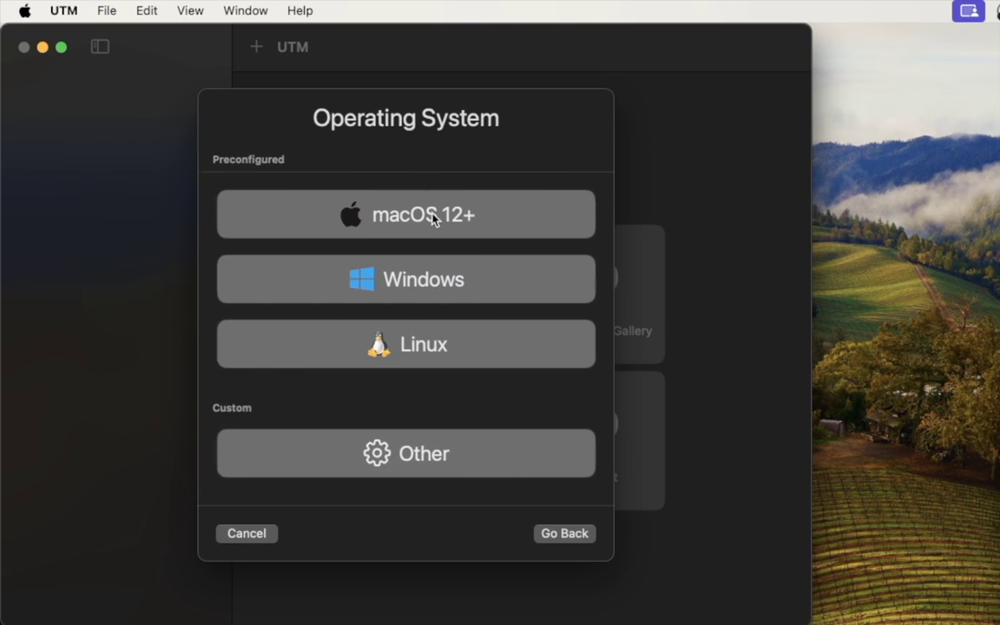
click(452, 288)
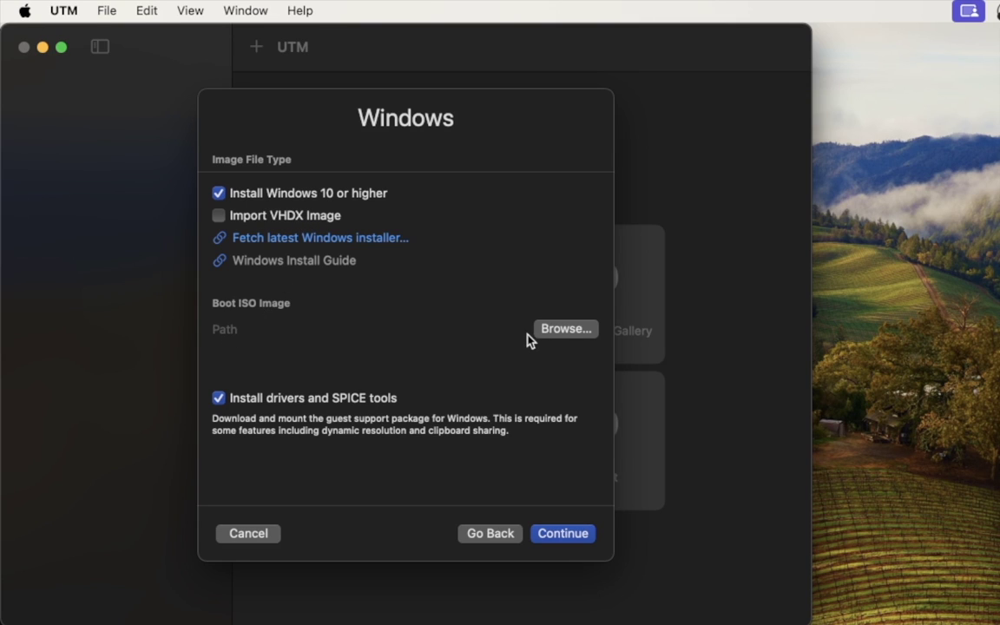
- Set the Windows ISO ending in A64FRE_en-us.iso on the Desktop as boot image, keeping drivers and SPICE tools enabled
click(562, 328)
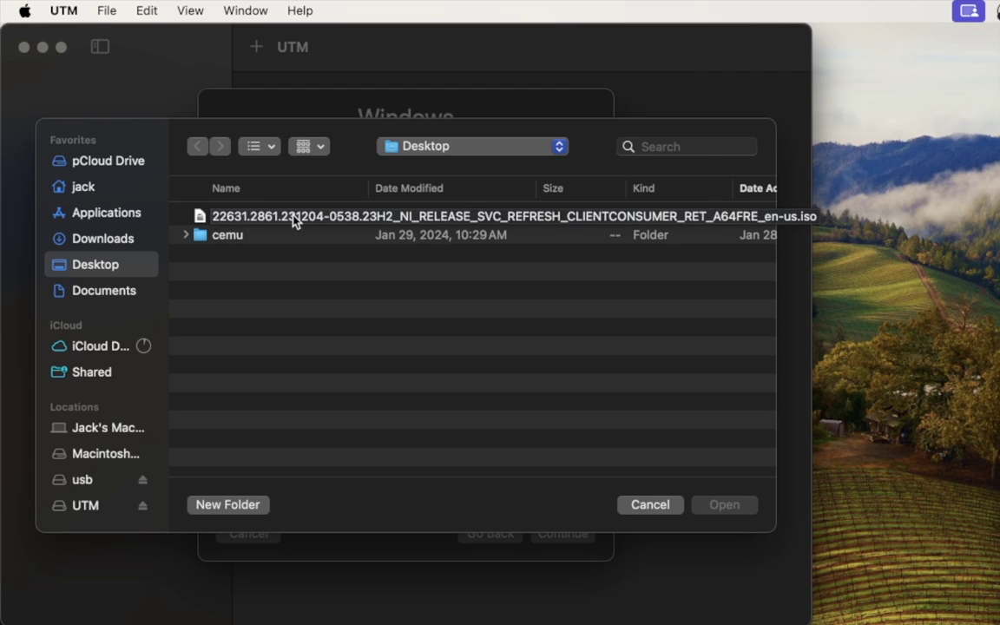
click(294, 219)
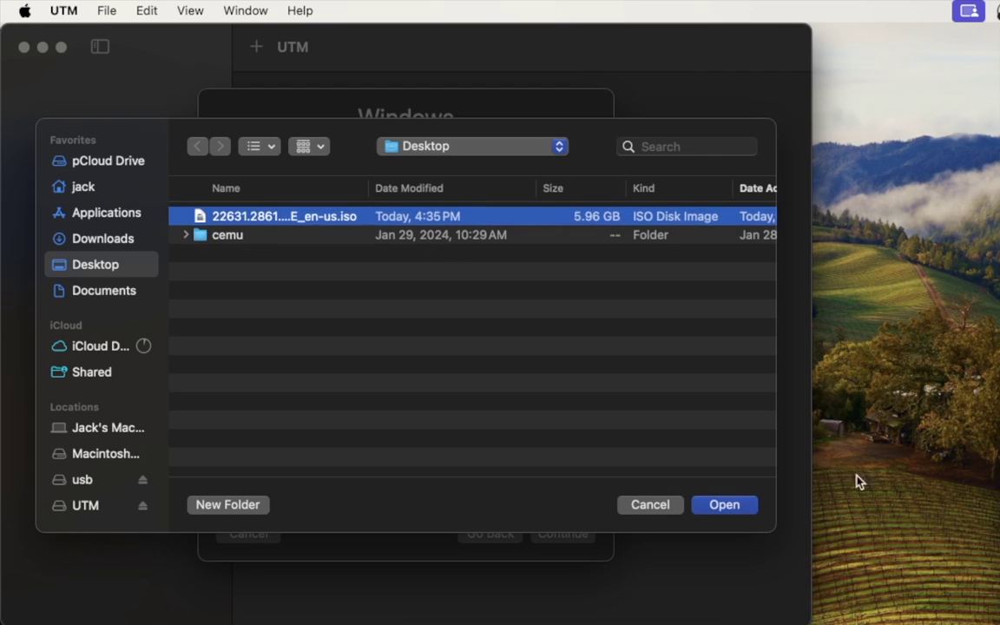
click(710, 506)
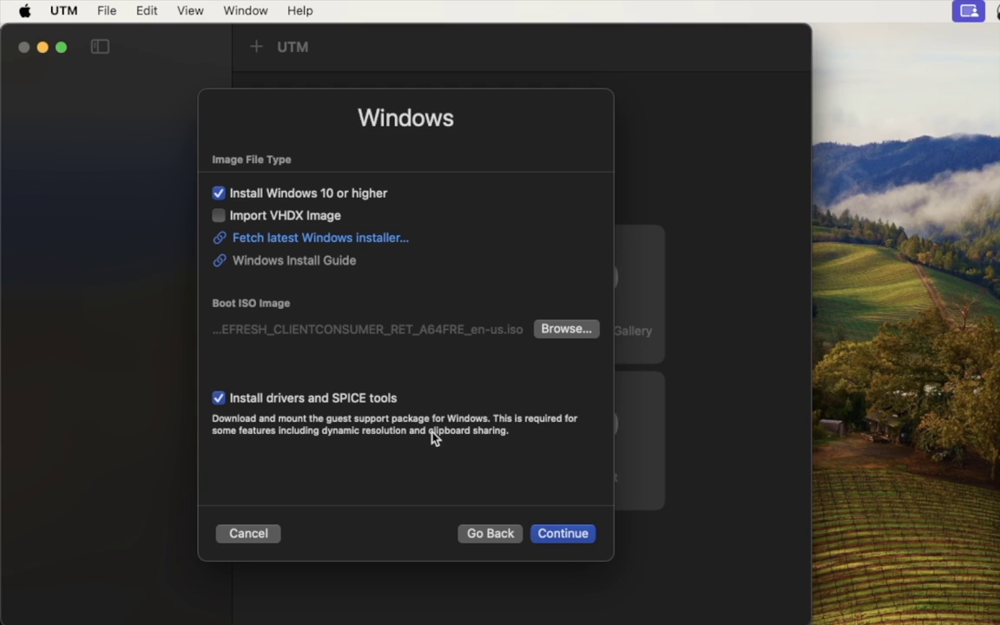
click(537, 533)
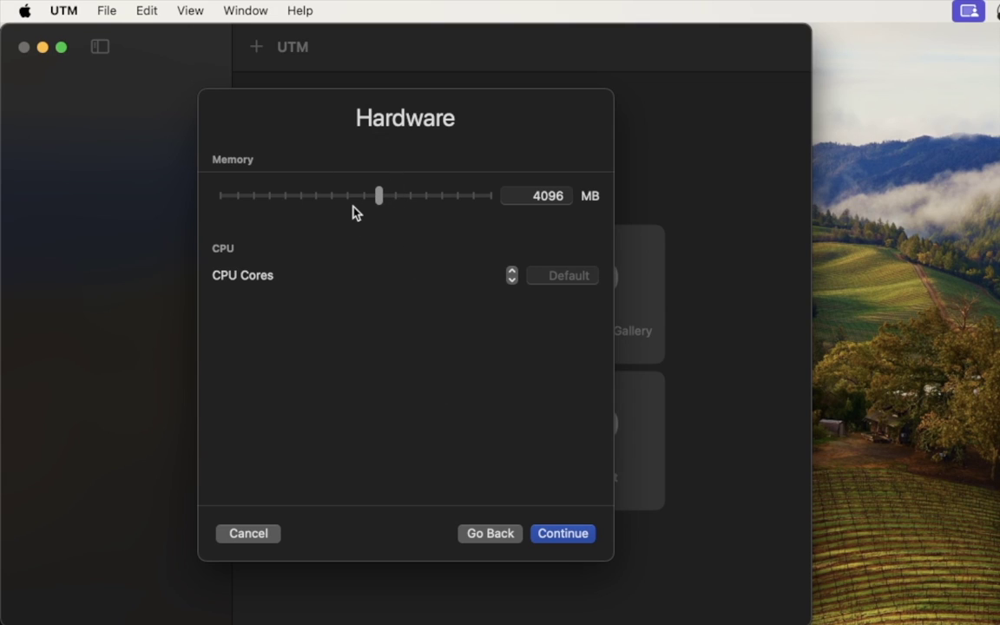
- Accept 4096 MB memory, default CPU cores and 64 GB storage, and save the virtual machine as Windows
click(574, 534)
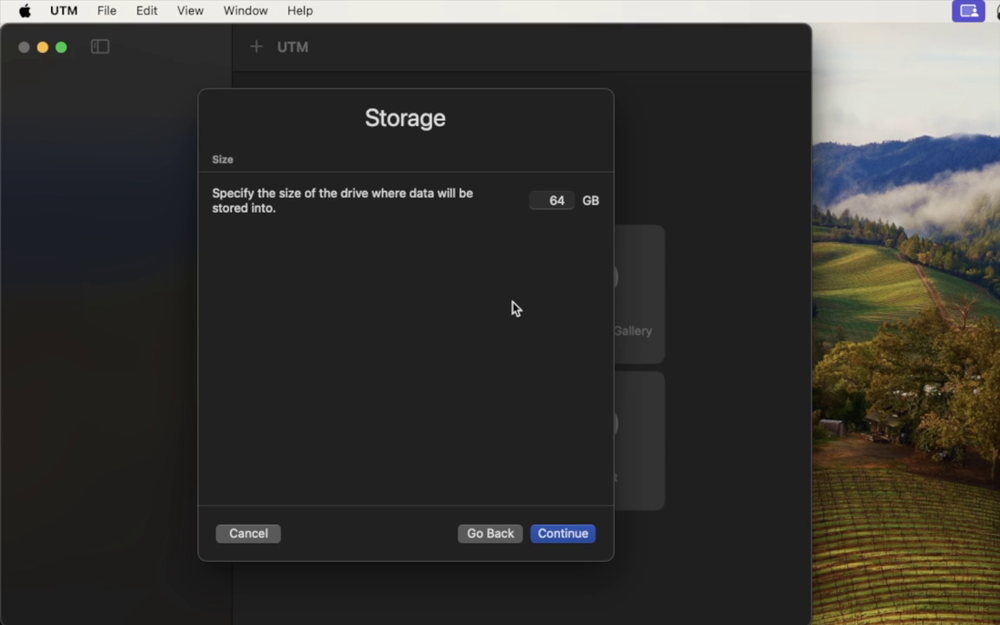
click(578, 536)
click(564, 533)
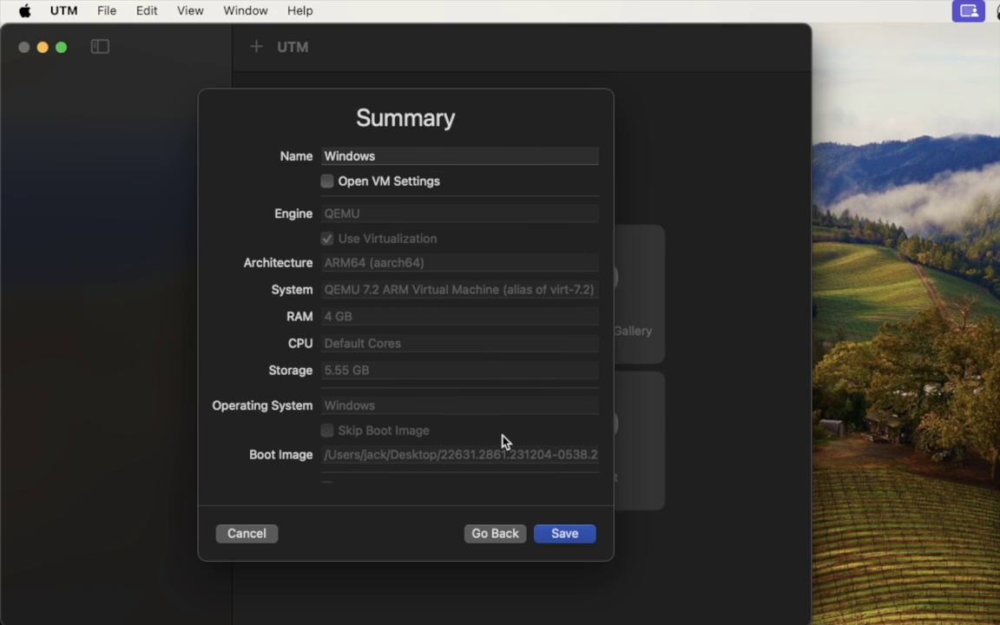
click(564, 533)
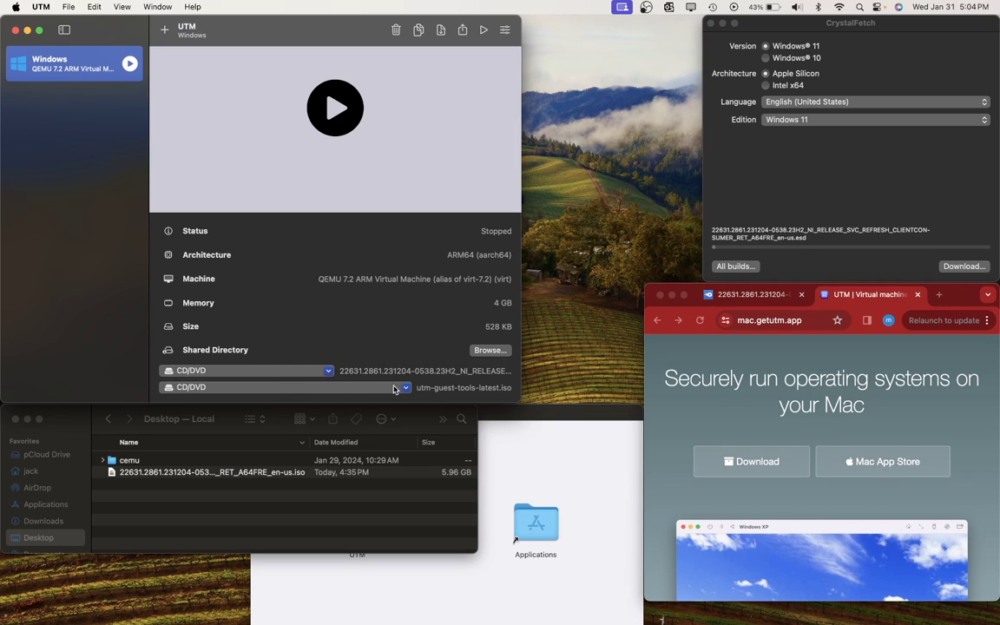
- Start the Windows virtual machine and boot it from the installation disc
scroll(382, 321, up, 3)
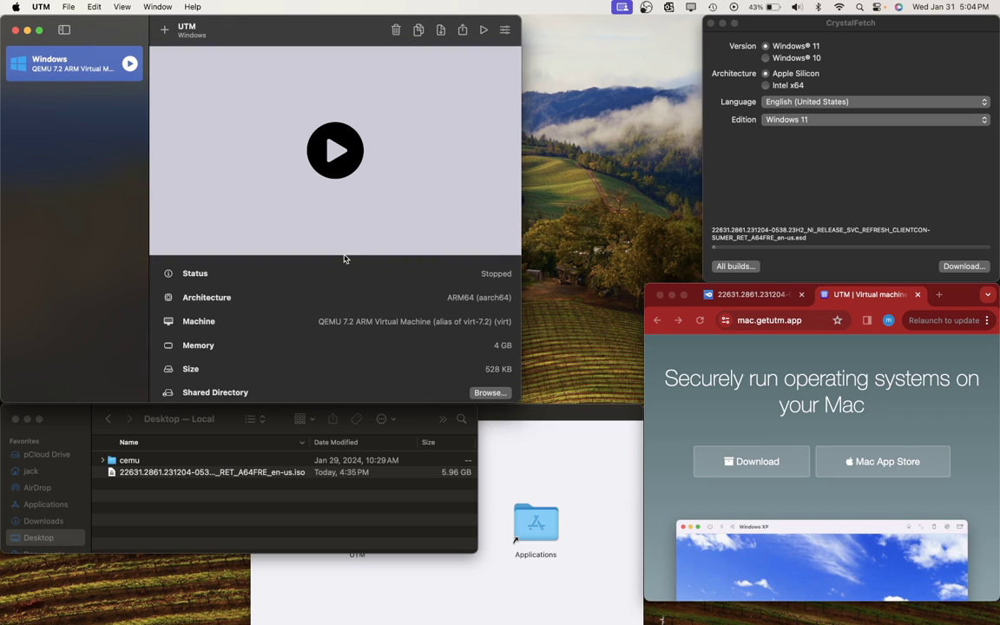
click(333, 156)
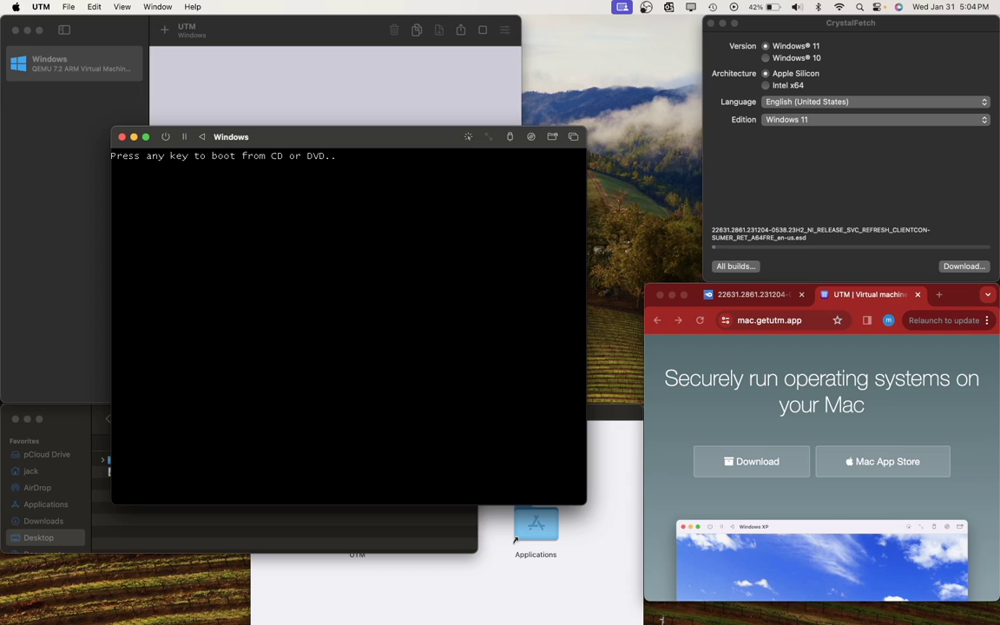
key(Return)
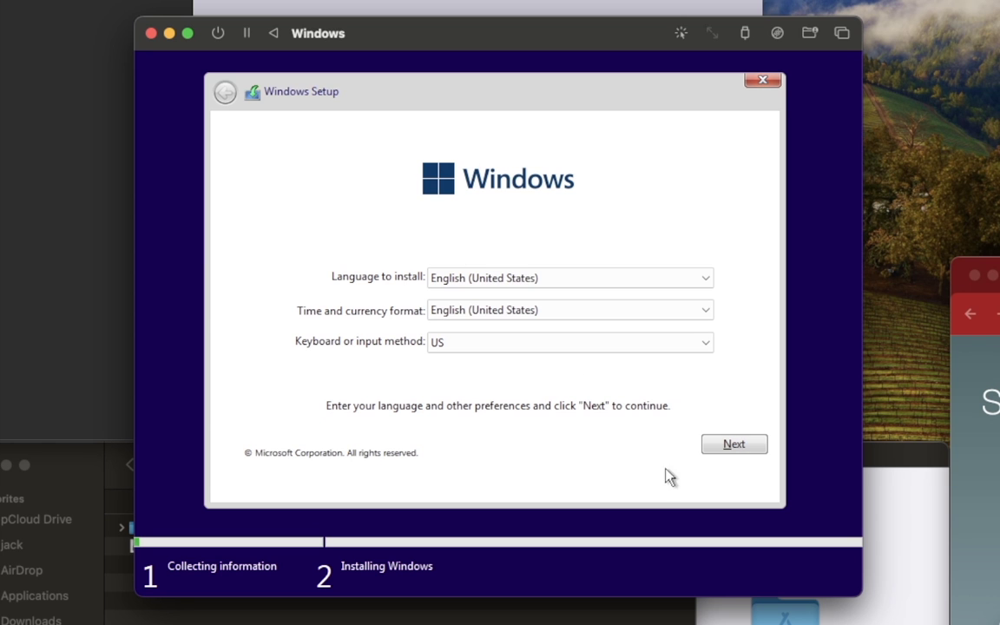
- Keep the English (United States) setup language, skip the product key and choose Windows 11 Pro for installation
click(733, 445)
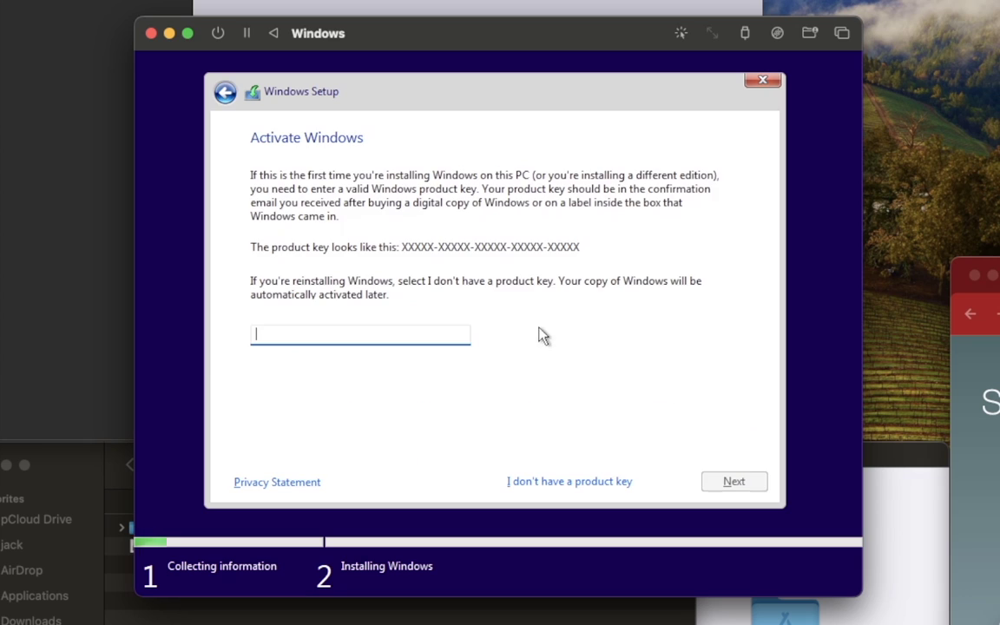
click(533, 484)
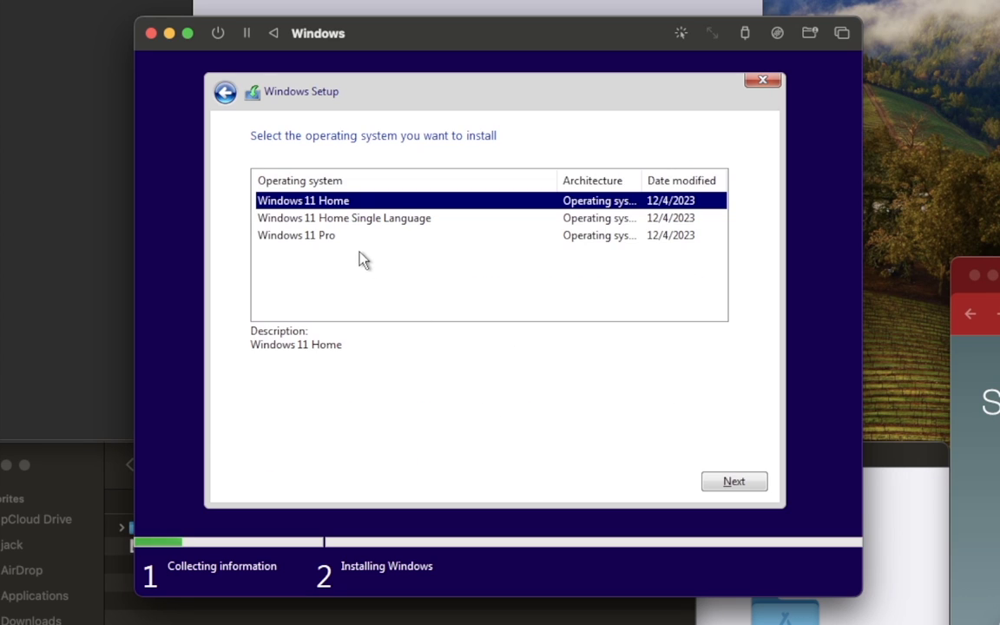
click(347, 236)
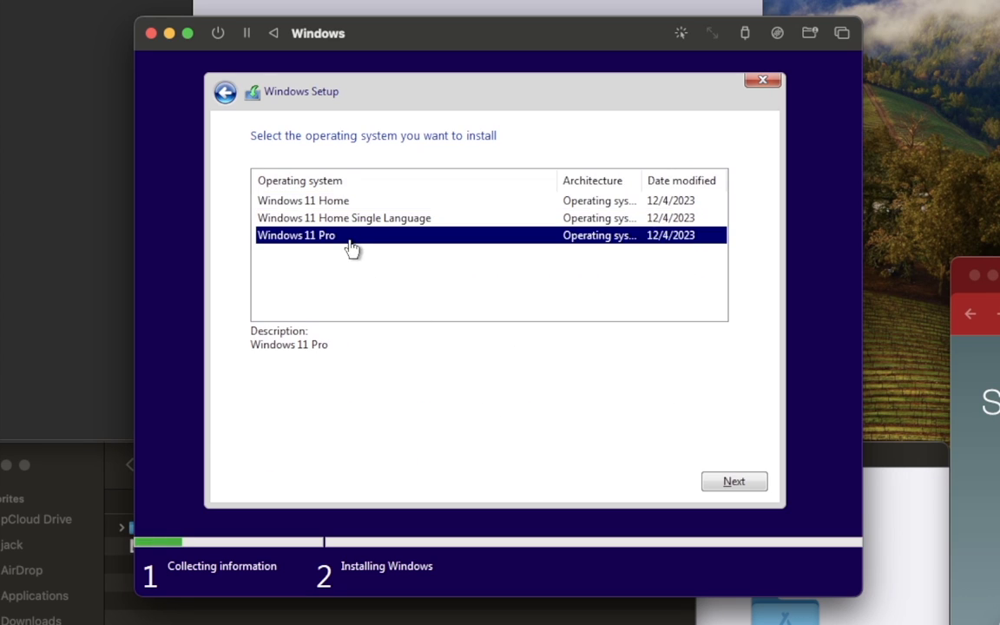
click(705, 480)
- Accept the Microsoft license terms, run the installation and restart the virtual machine to continue it
click(362, 442)
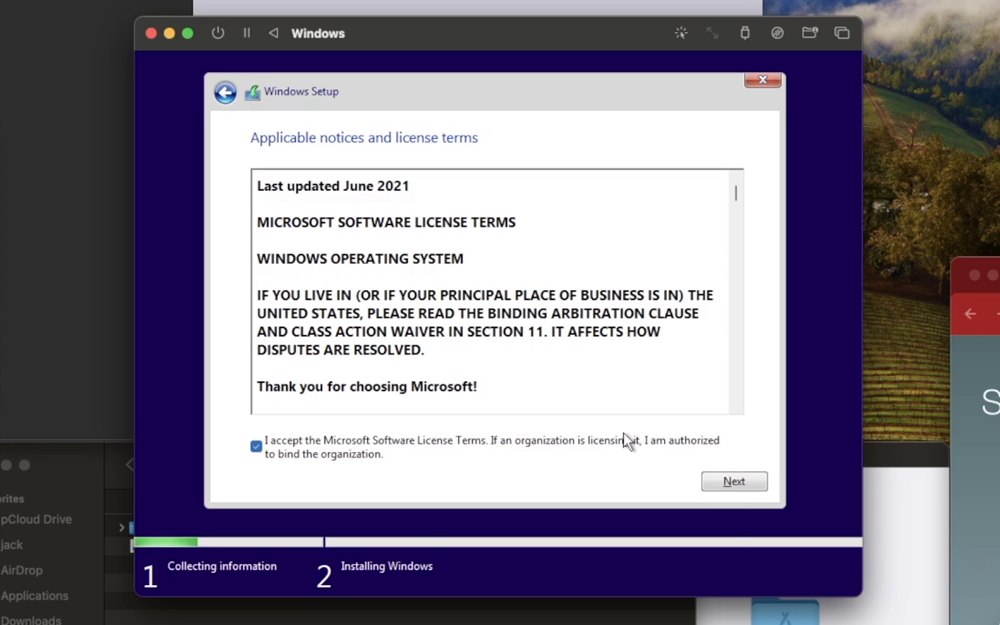
click(734, 480)
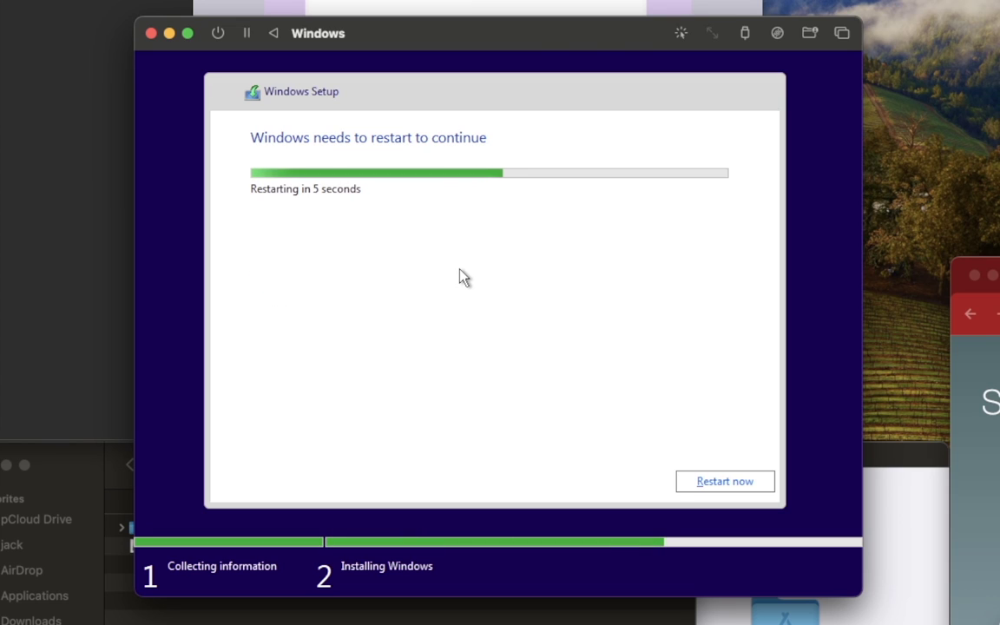
click(710, 491)
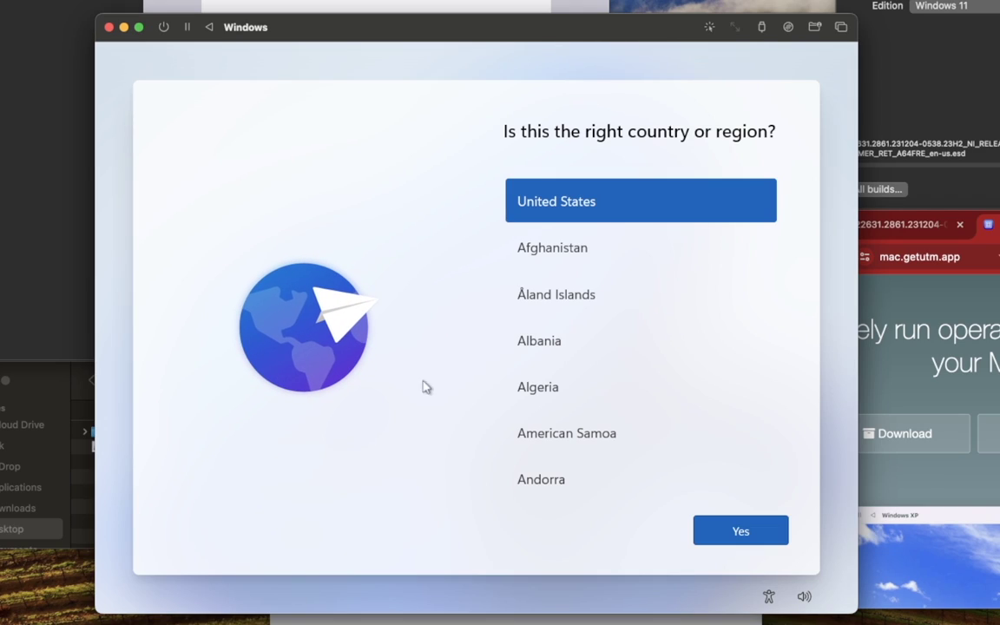
- Confirm United States as the country or region and proceed with the device setup
click(735, 531)
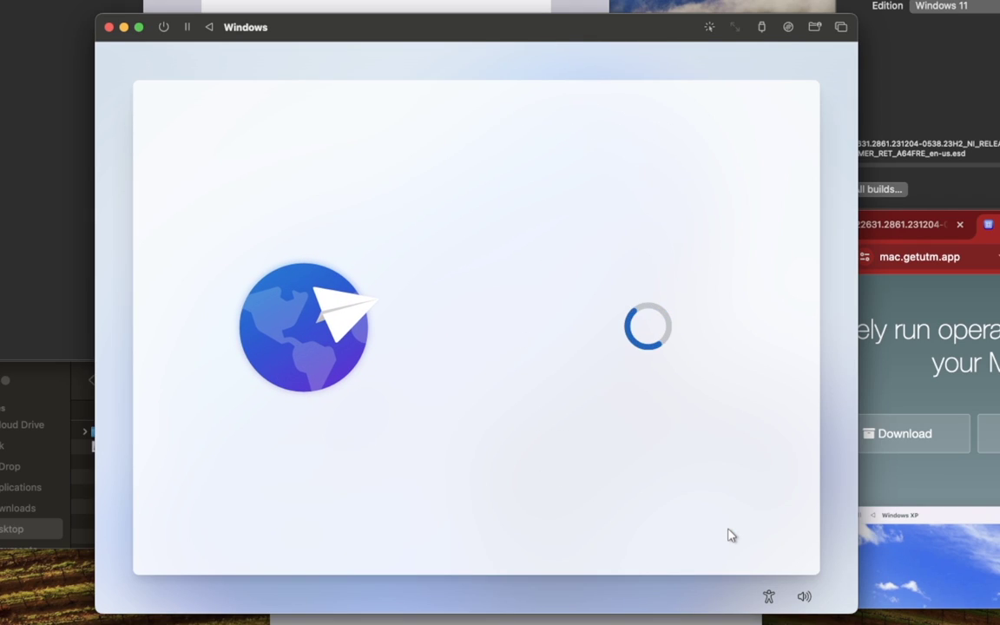
click(740, 532)
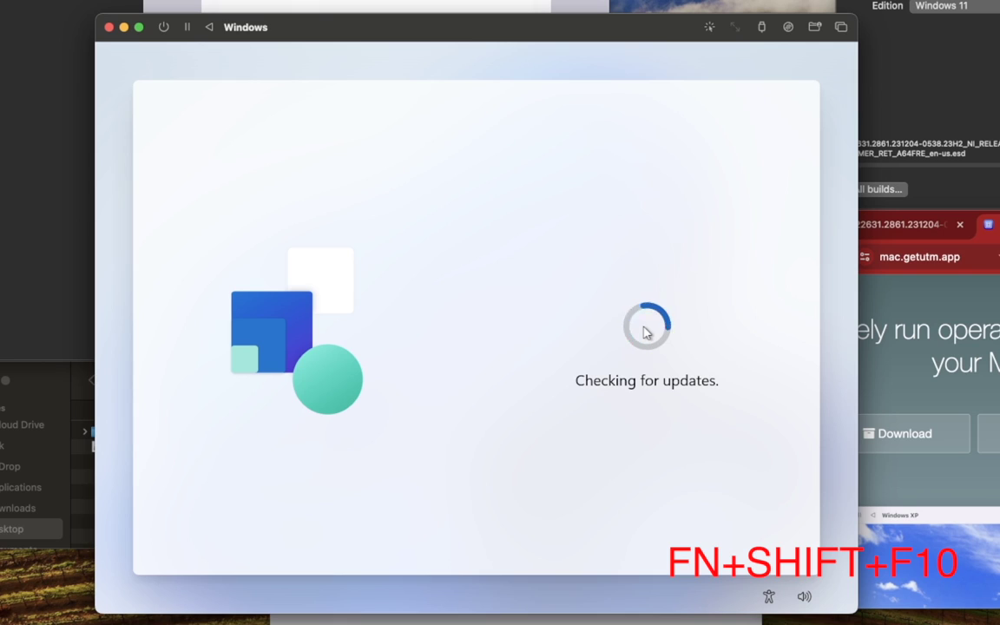
- Open a command prompt during device setup and run oobe\bypassnro to bypass the network requirement
key(shift+F10)
click(641, 326)
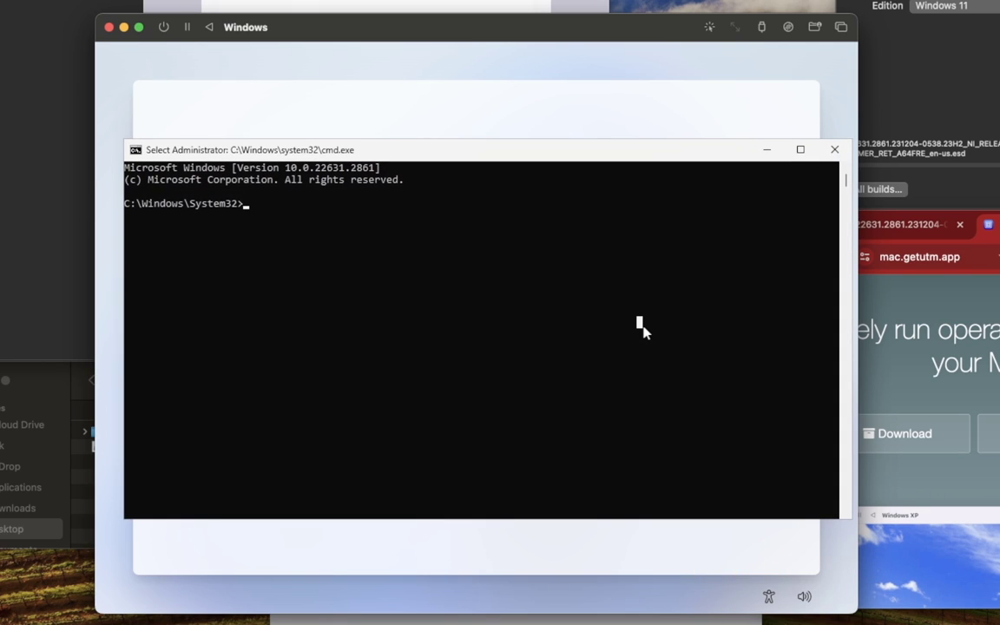
text(oo)
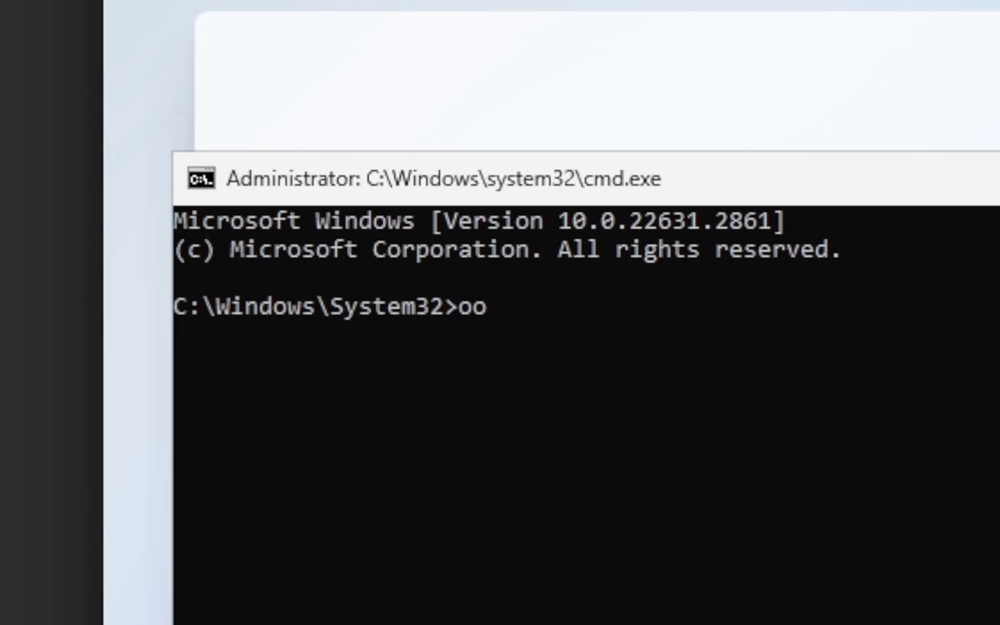
text(be\bypassnr)
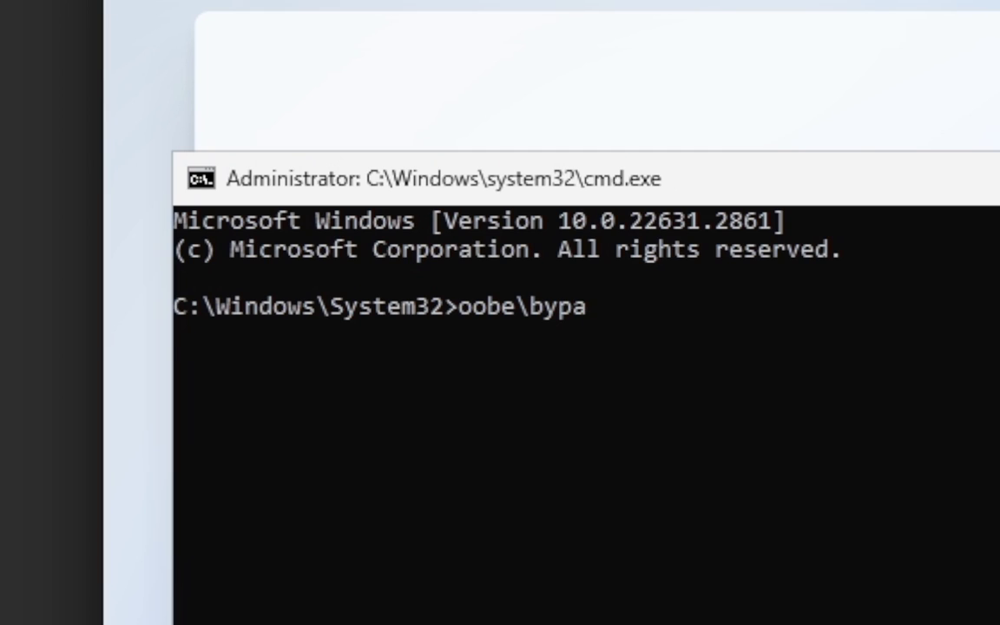
text(o)
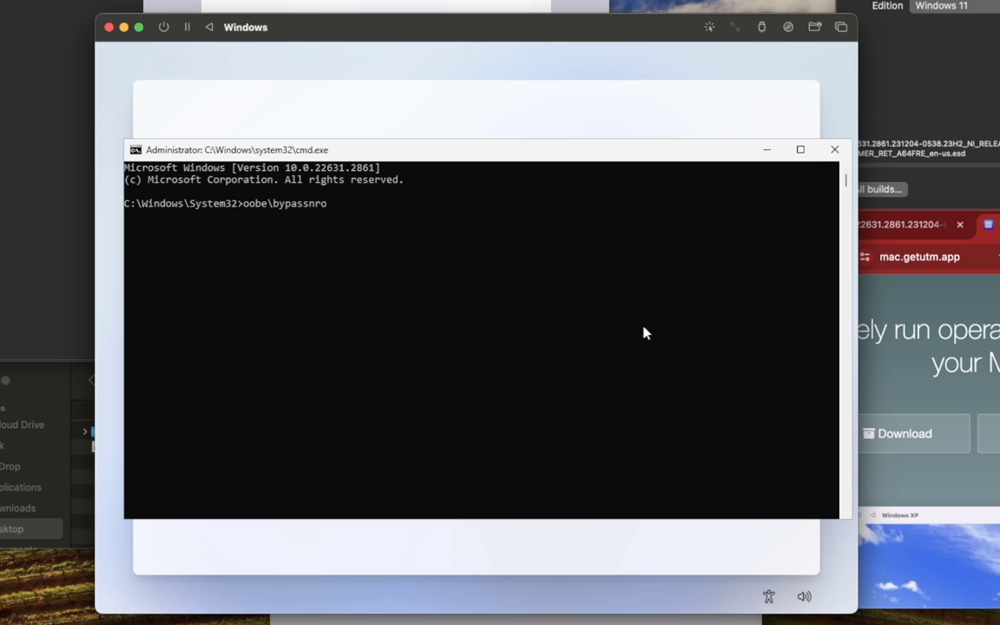
key(Return)
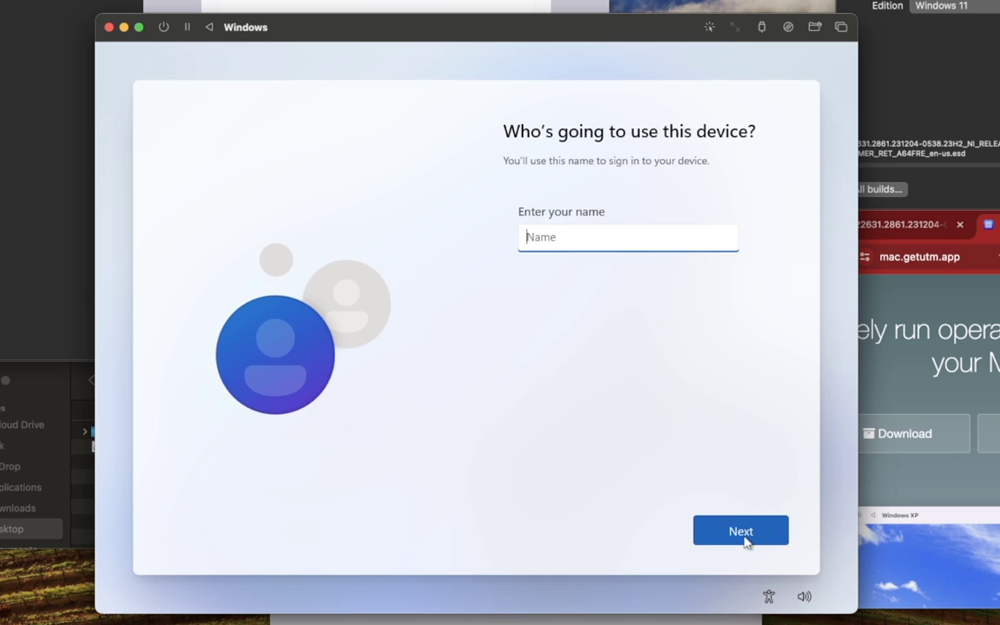
- Enter the device user's name for the local account and continue with the password left blank
text(jack)
click(740, 531)
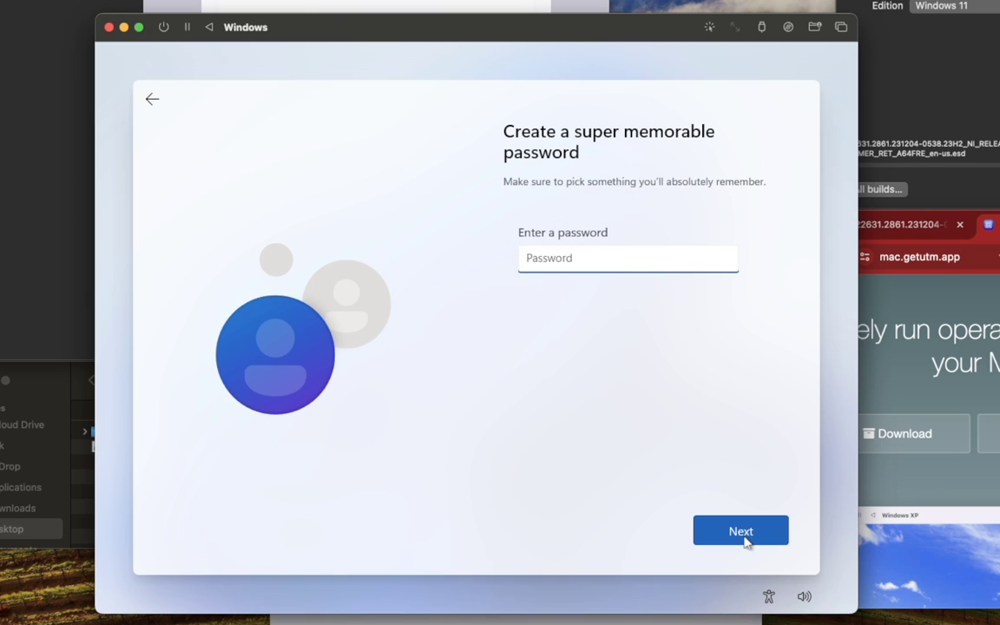
click(742, 533)
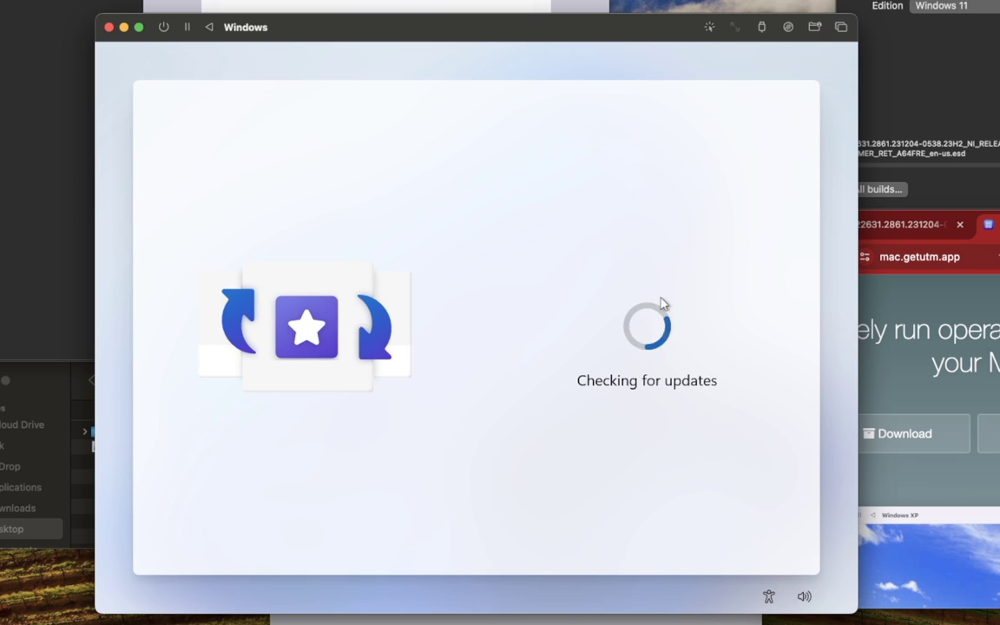
- Browse the UTM CD drive in File Explorer to check for the utm-guest-tools-0.229 installer and close the Explorer window
drag(441, 29, 499, 10)
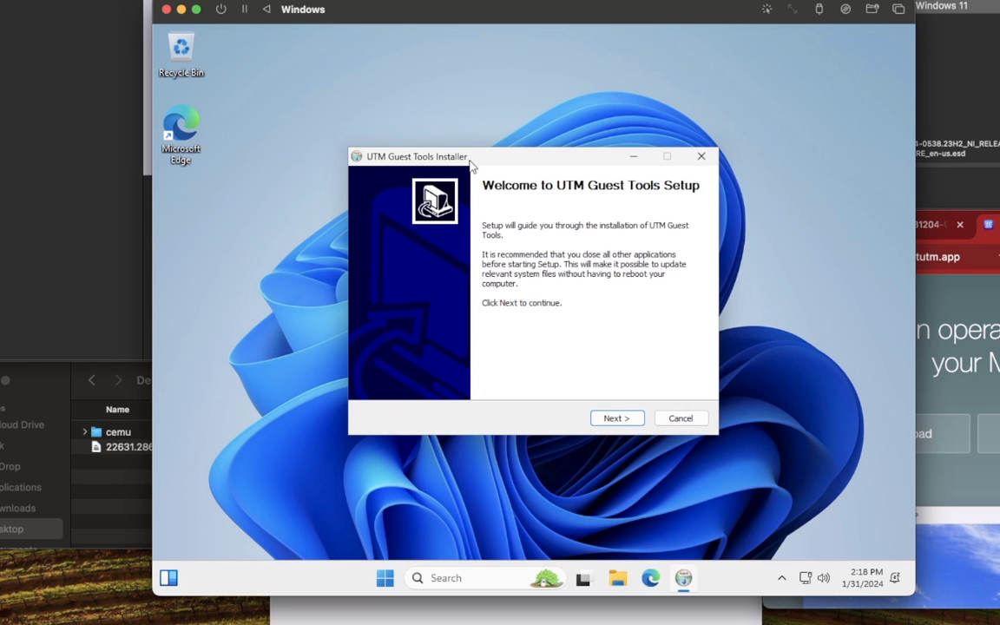
drag(470, 163, 636, 63)
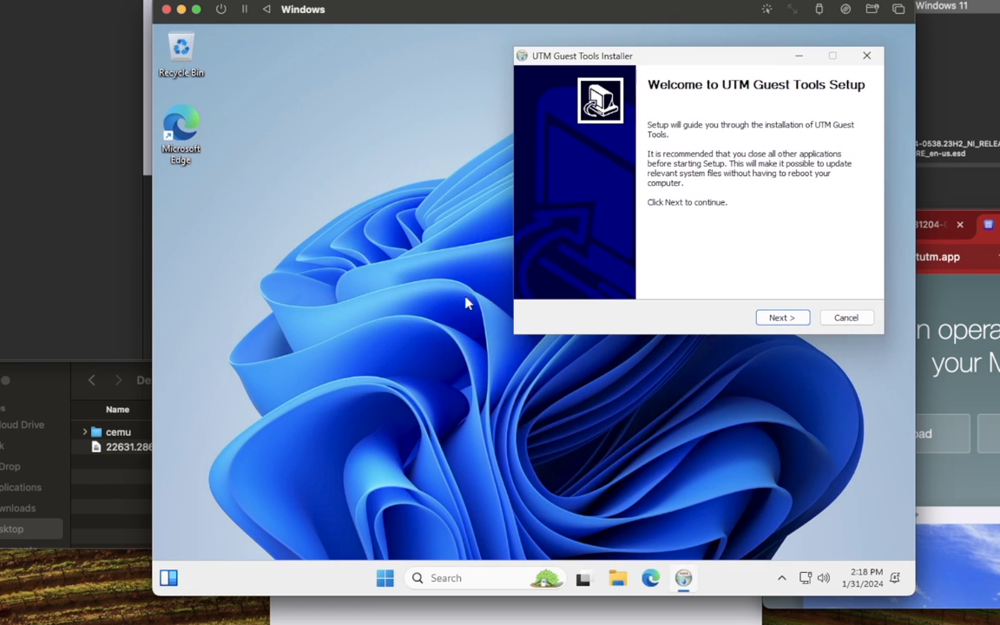
click(616, 577)
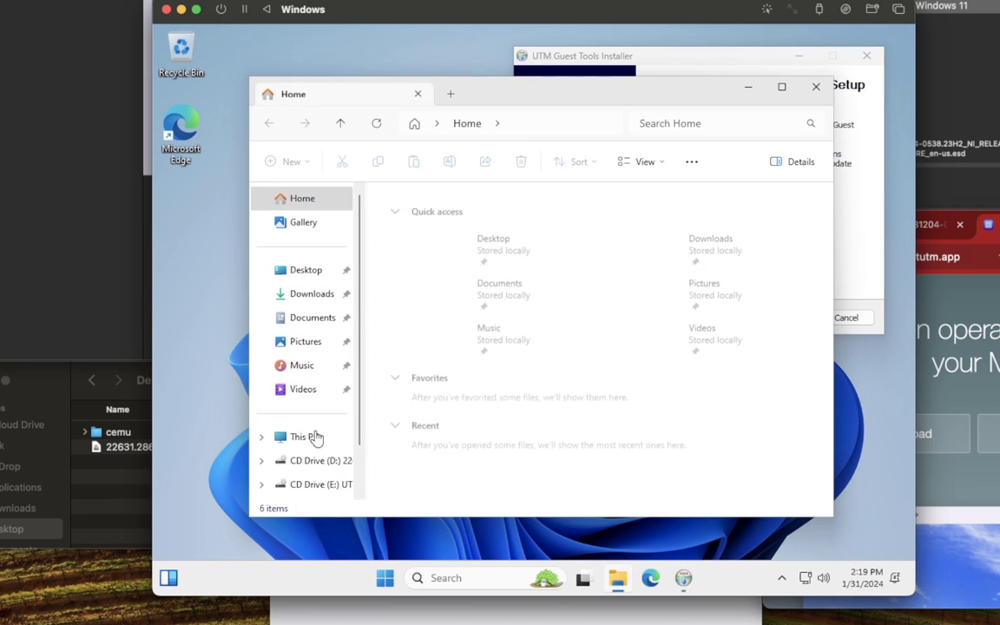
click(314, 437)
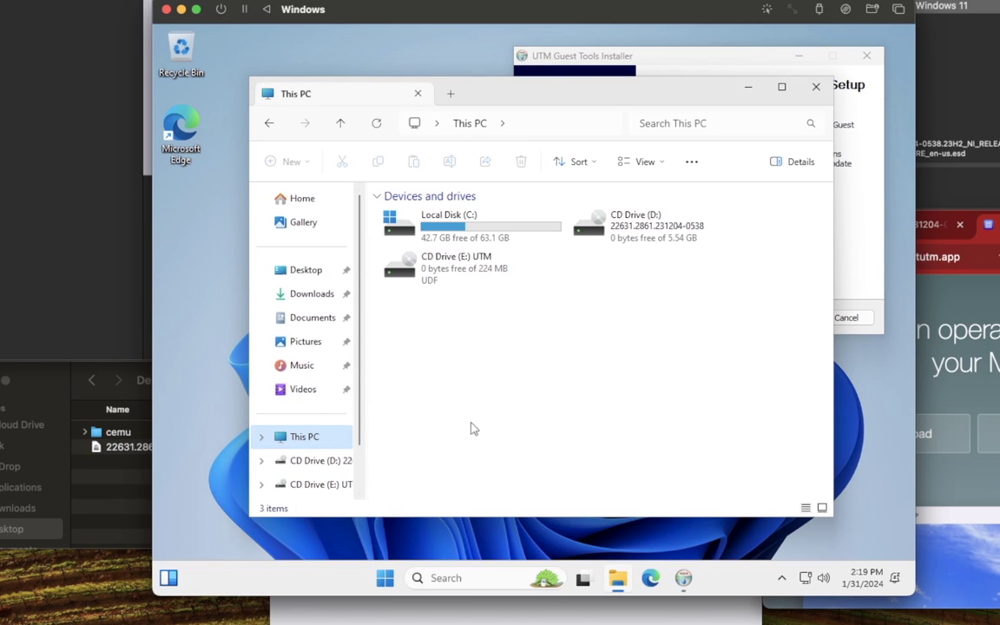
double_click(480, 282)
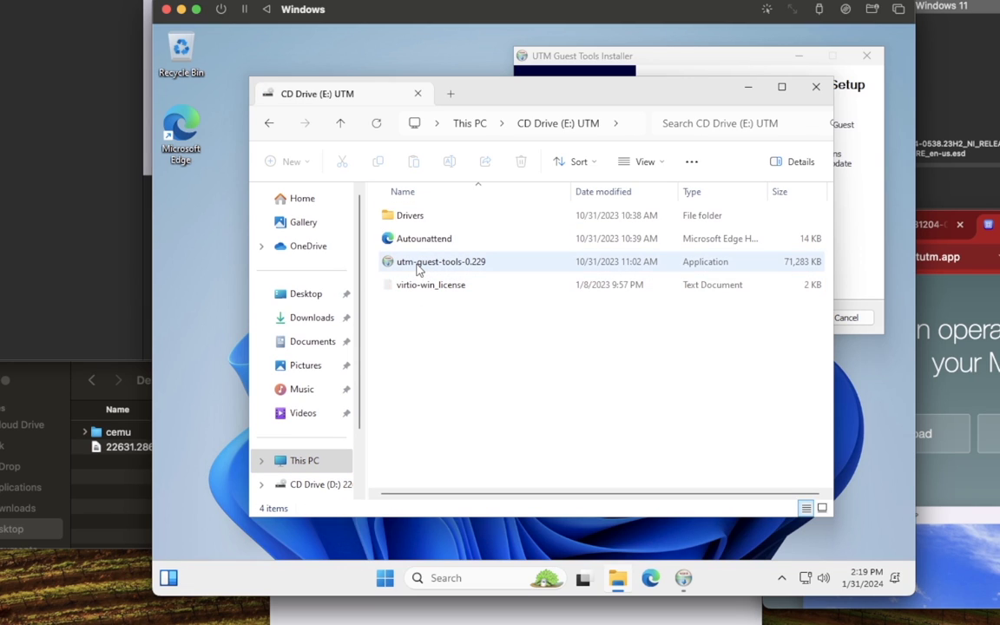
click(816, 87)
- Proceed through the UTM Guest Tools setup and install the tools in the Windows virtual machine
click(781, 318)
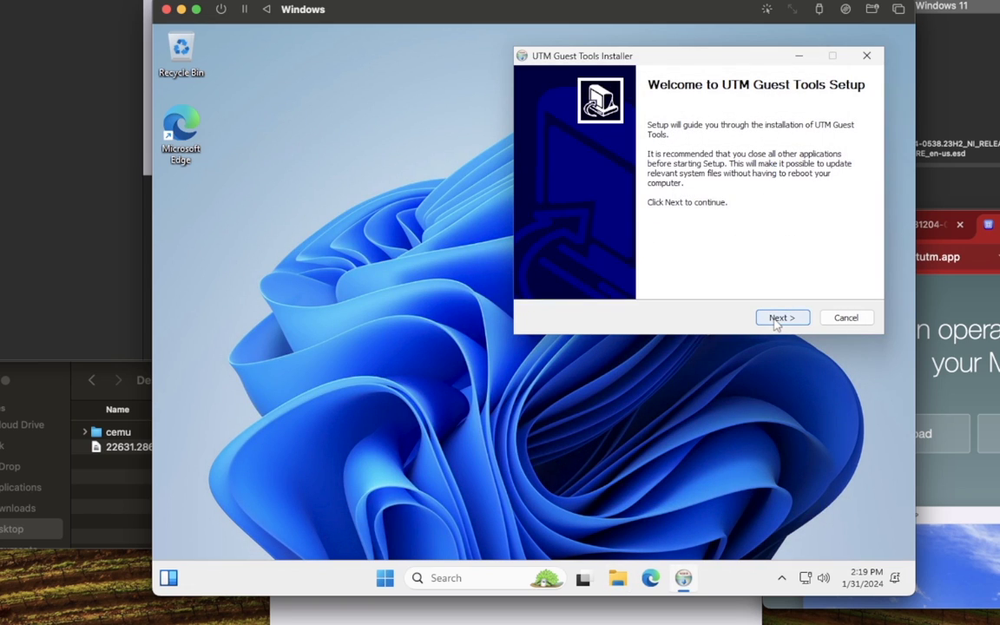
click(781, 317)
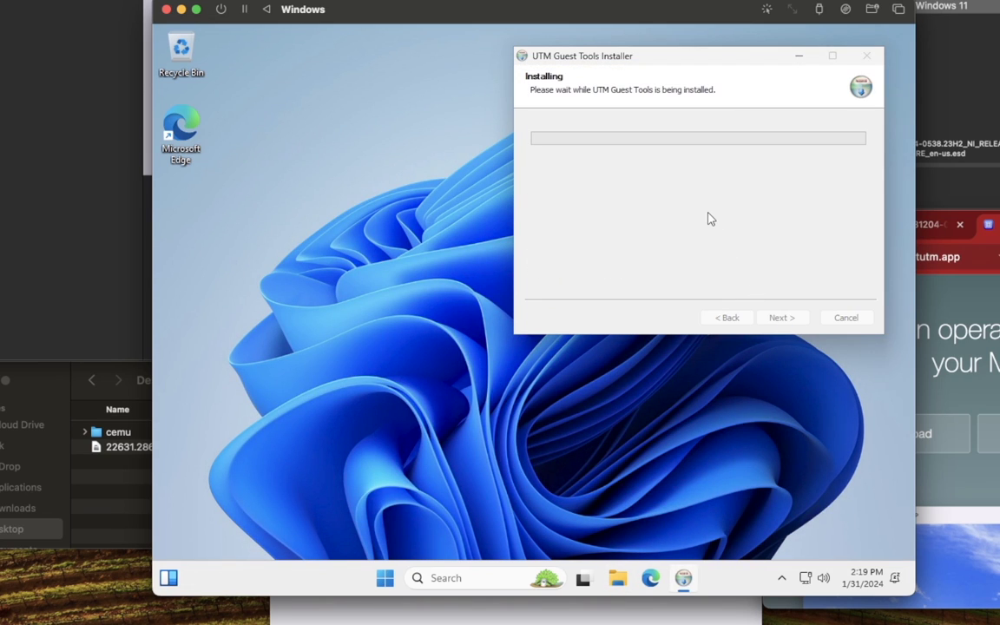
drag(610, 56, 424, 90)
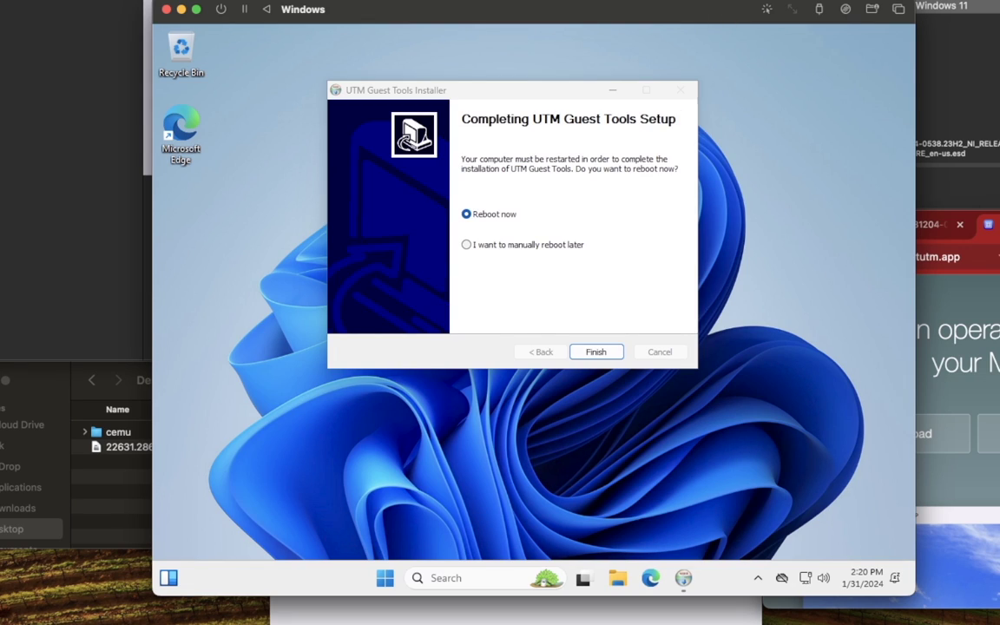
- Capture the mouse cursor in the virtual machine and finish the Guest Tools setup with the Reboot now option
click(768, 12)
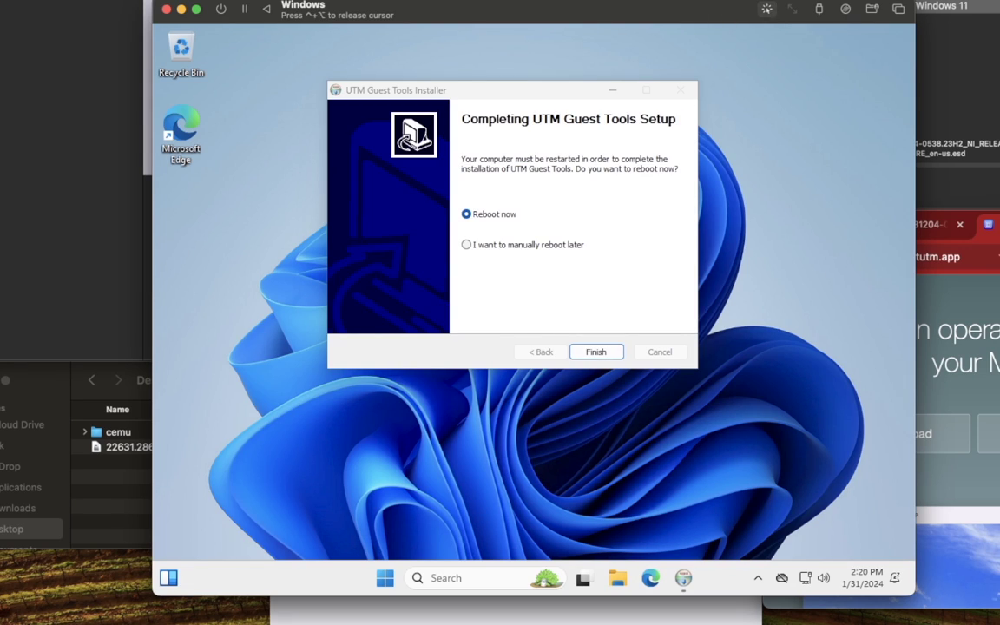
drag(496, 94, 512, 108)
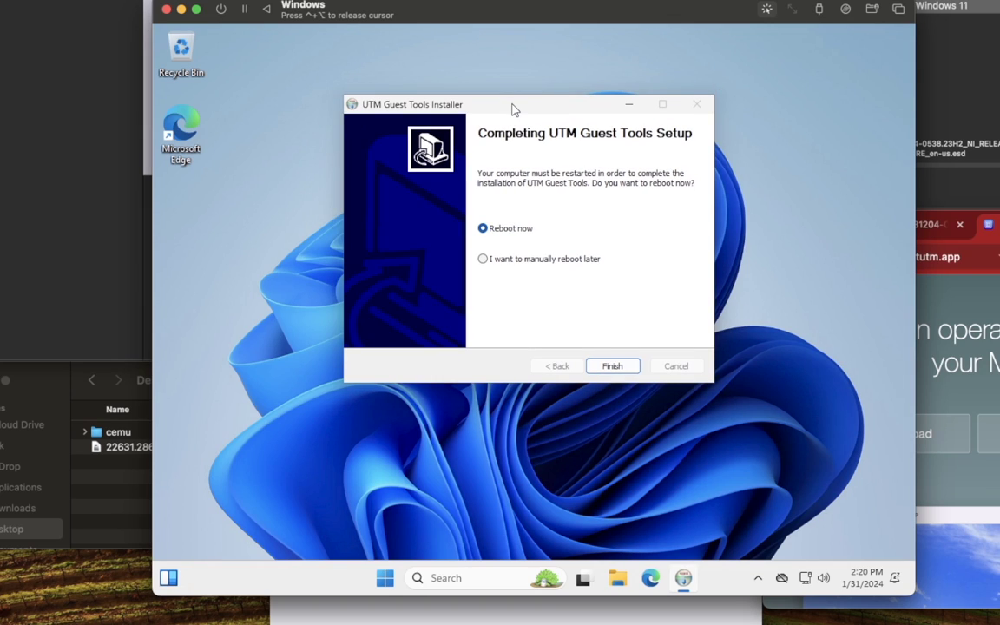
click(607, 366)
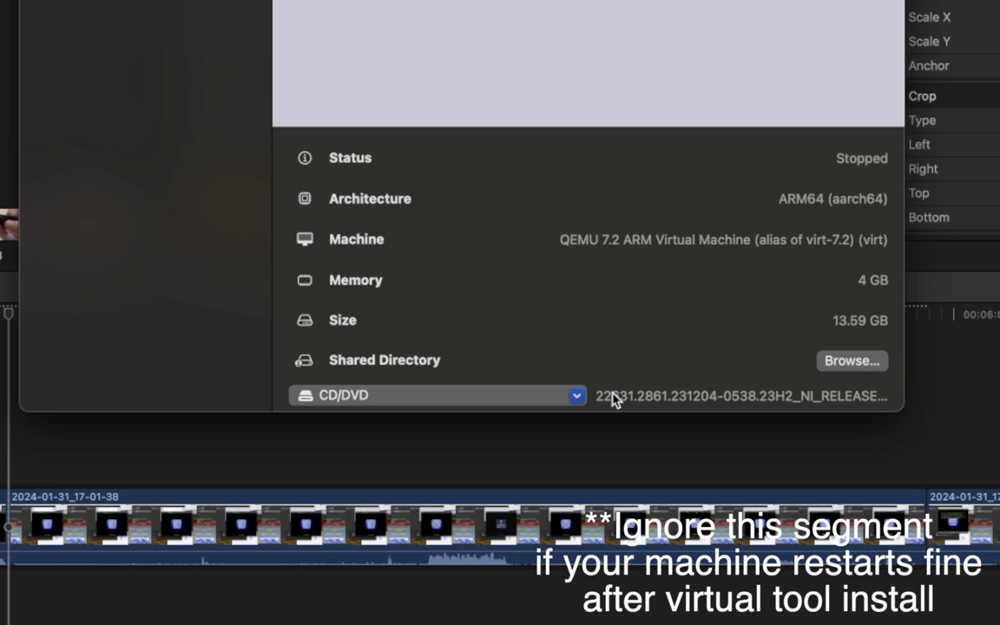
- Clear the Windows installation image from the stopped virtual machine's CD/DVD drive and reposition the machine's window once it is running
click(574, 395)
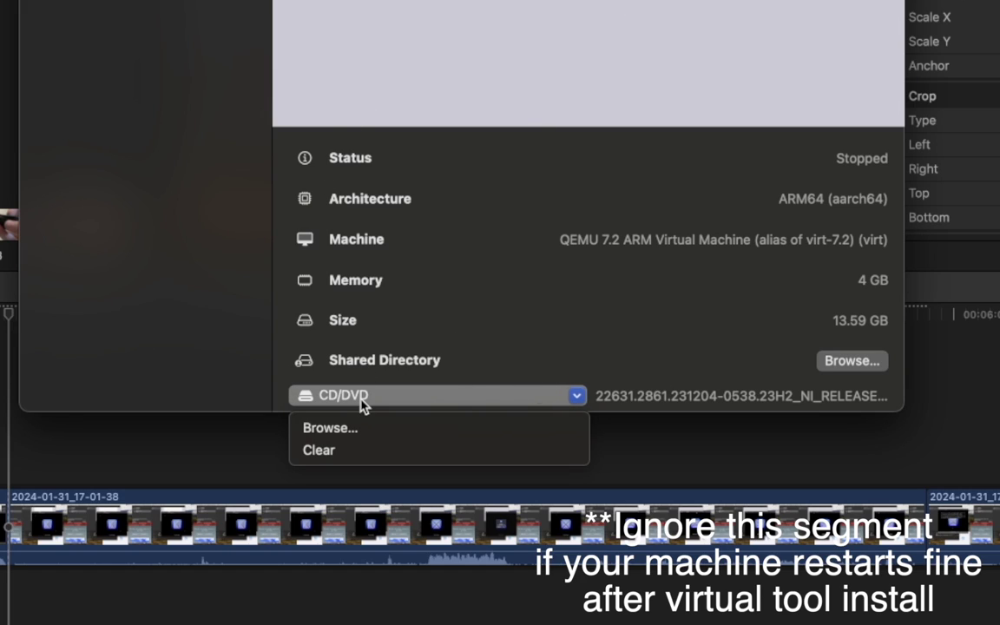
click(325, 448)
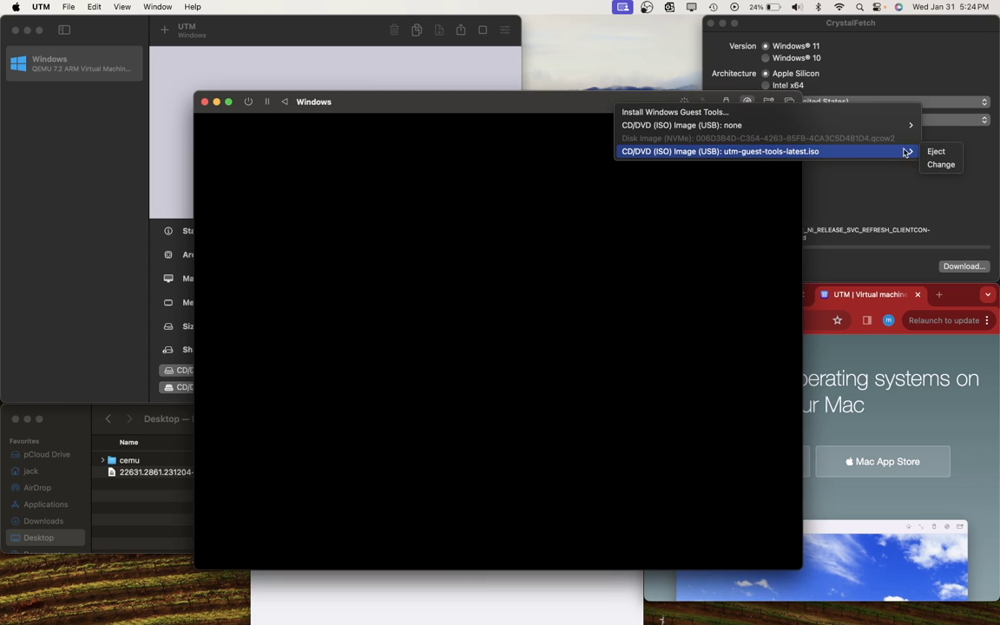
click(485, 106)
drag(469, 106, 452, 90)
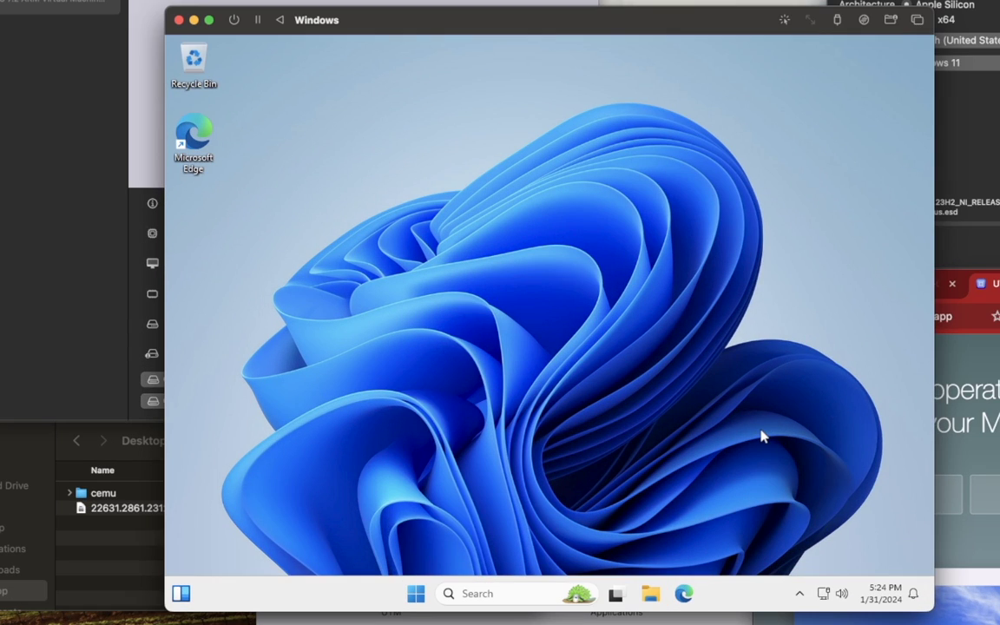
- Set the Windows display resolution to 1680 × 1050, keep the changes and switch the virtual machine to full screen
click(798, 595)
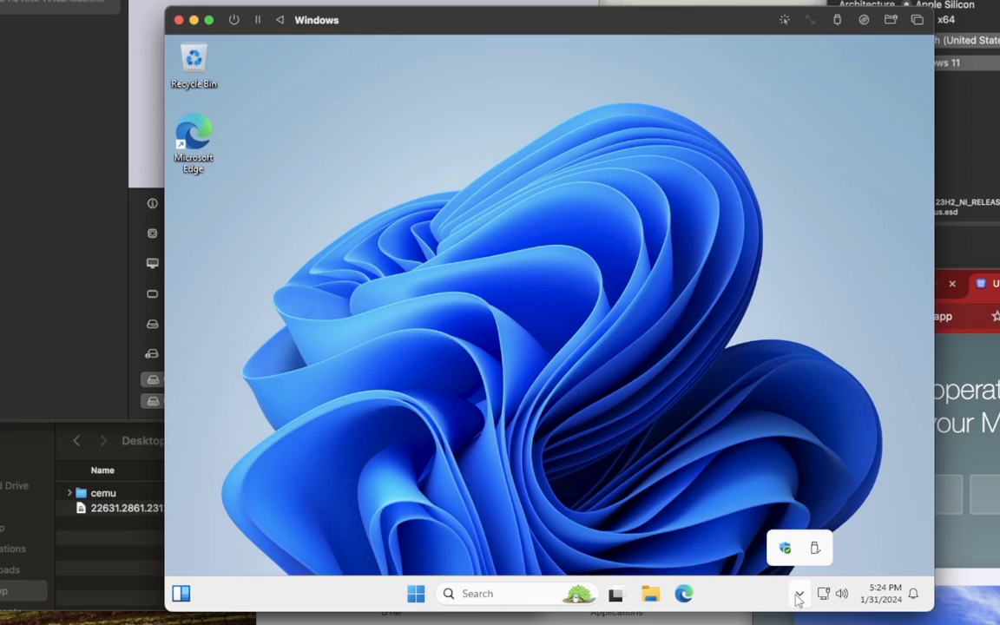
click(707, 562)
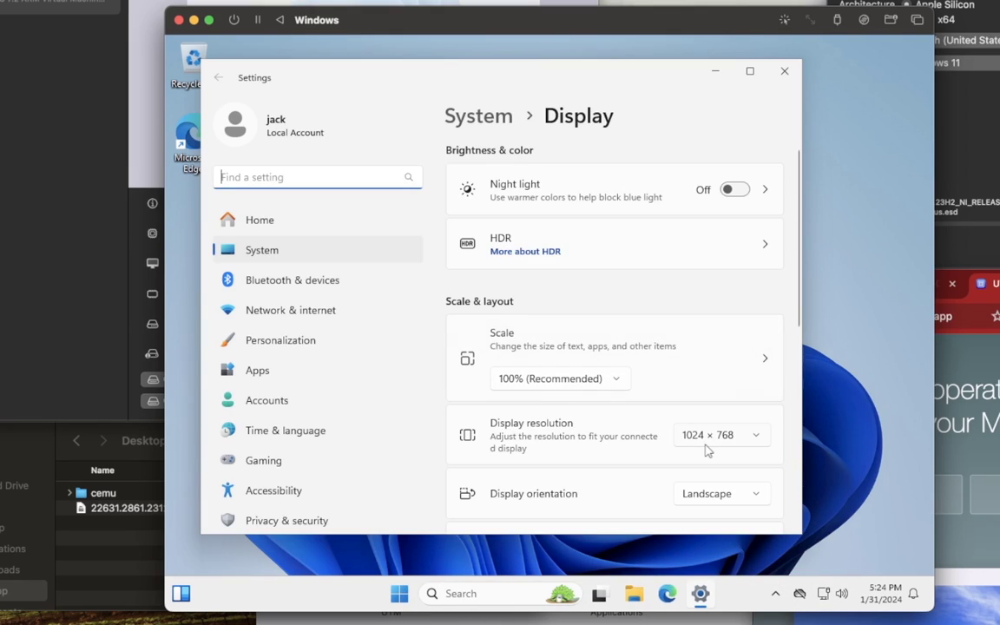
click(702, 442)
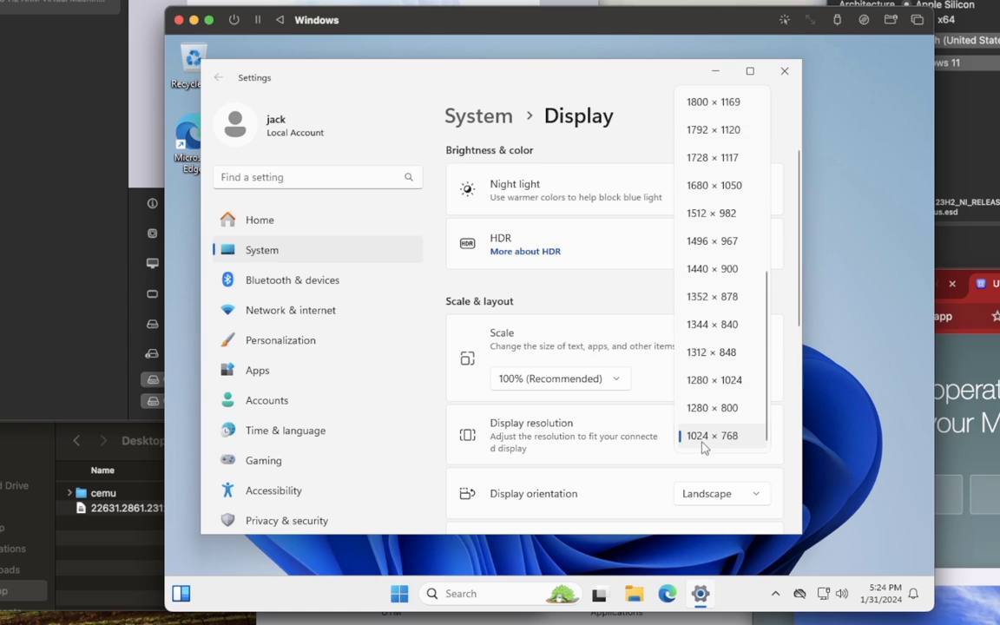
click(713, 186)
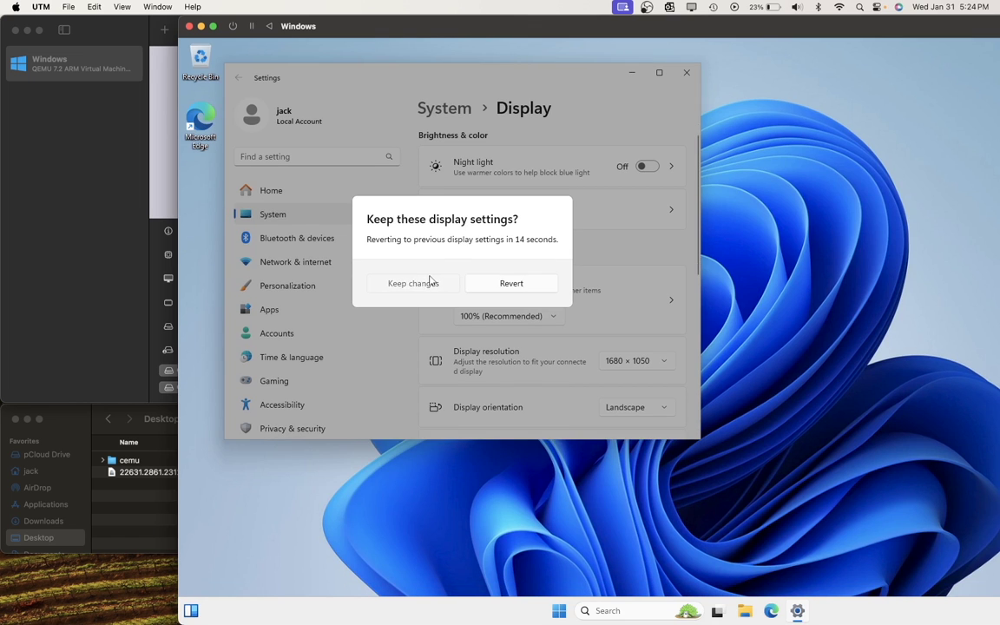
click(429, 282)
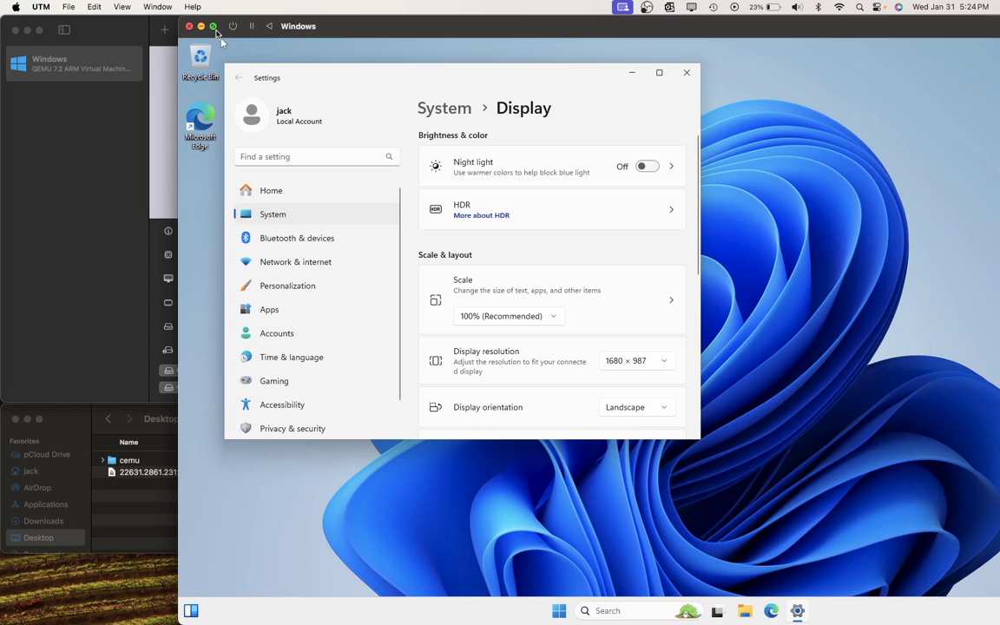
click(214, 27)
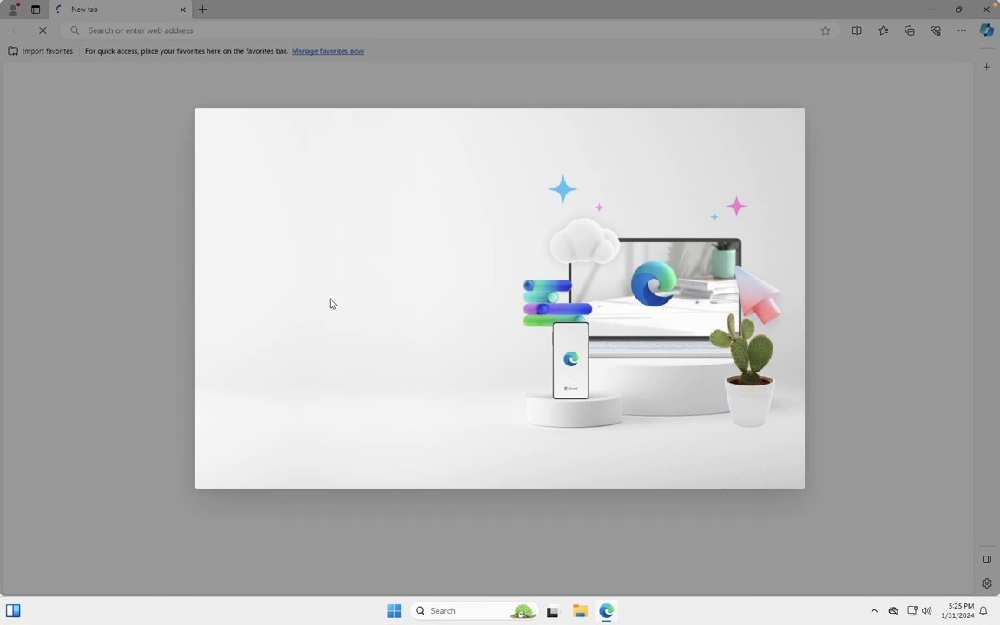
click(365, 421)
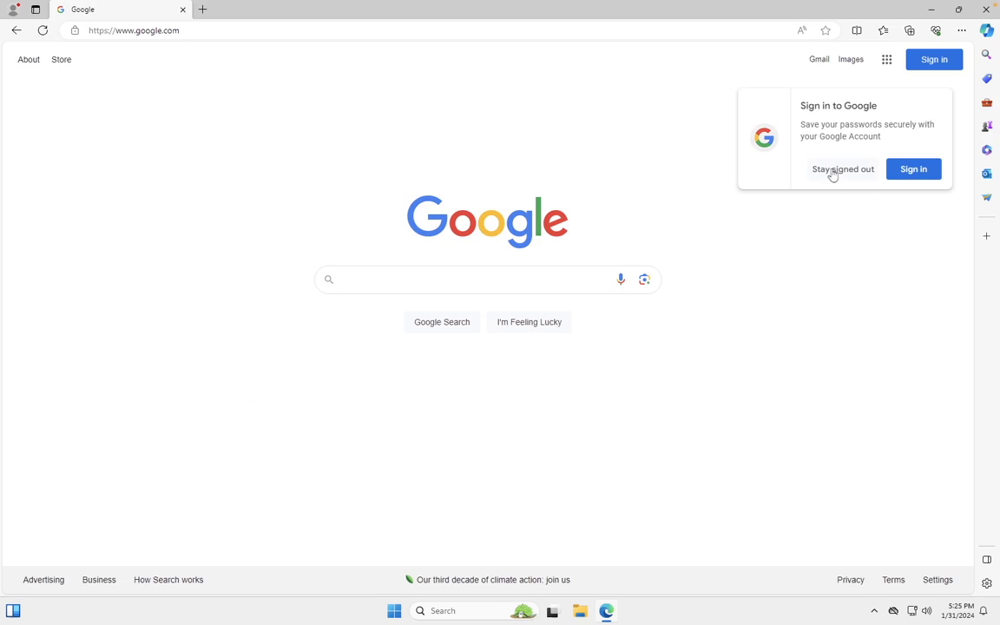
click(830, 171)
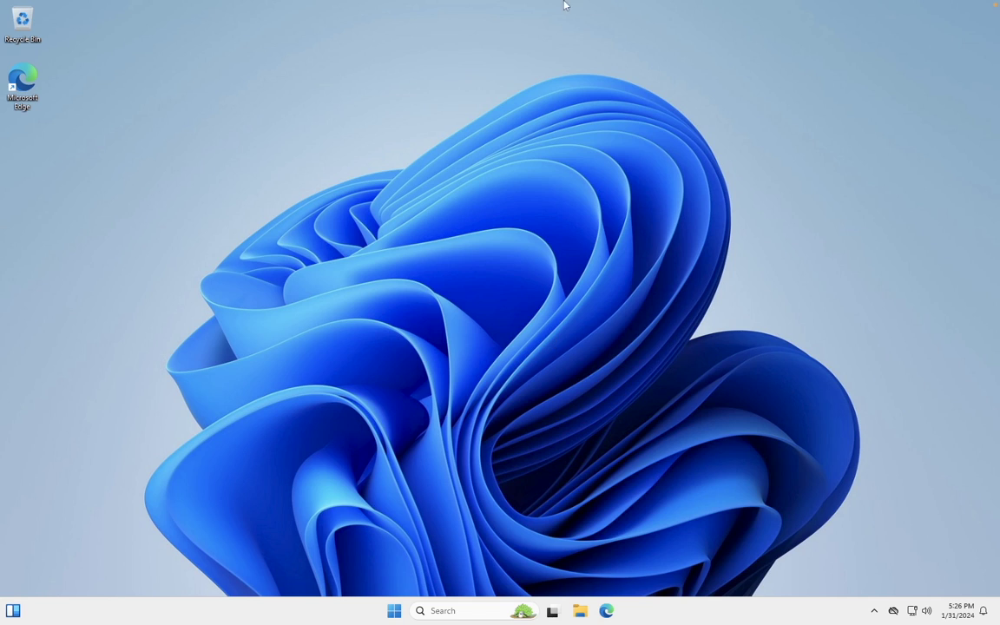
mouse_move(573, 6)
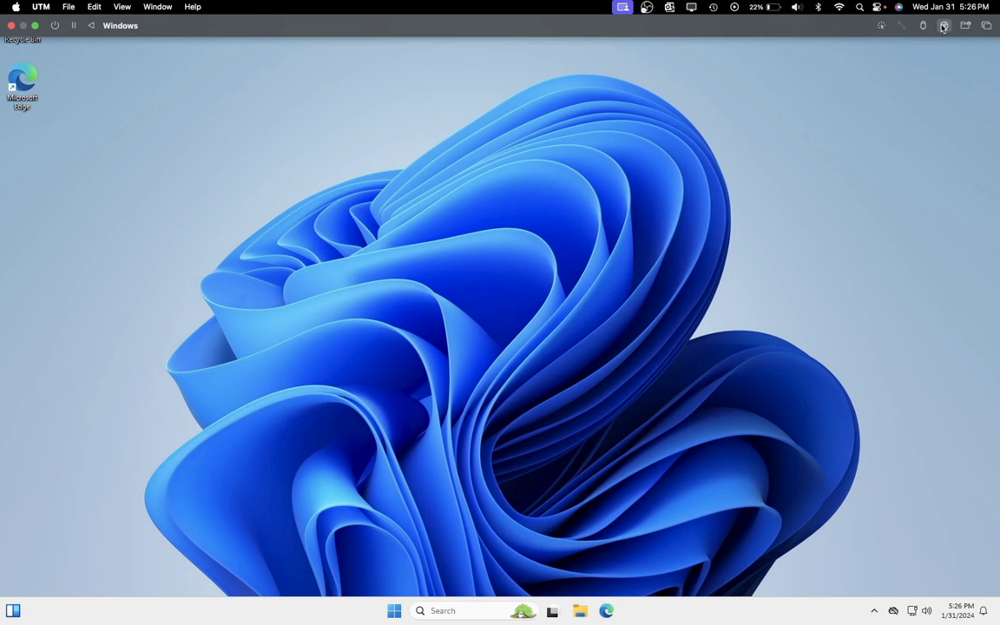